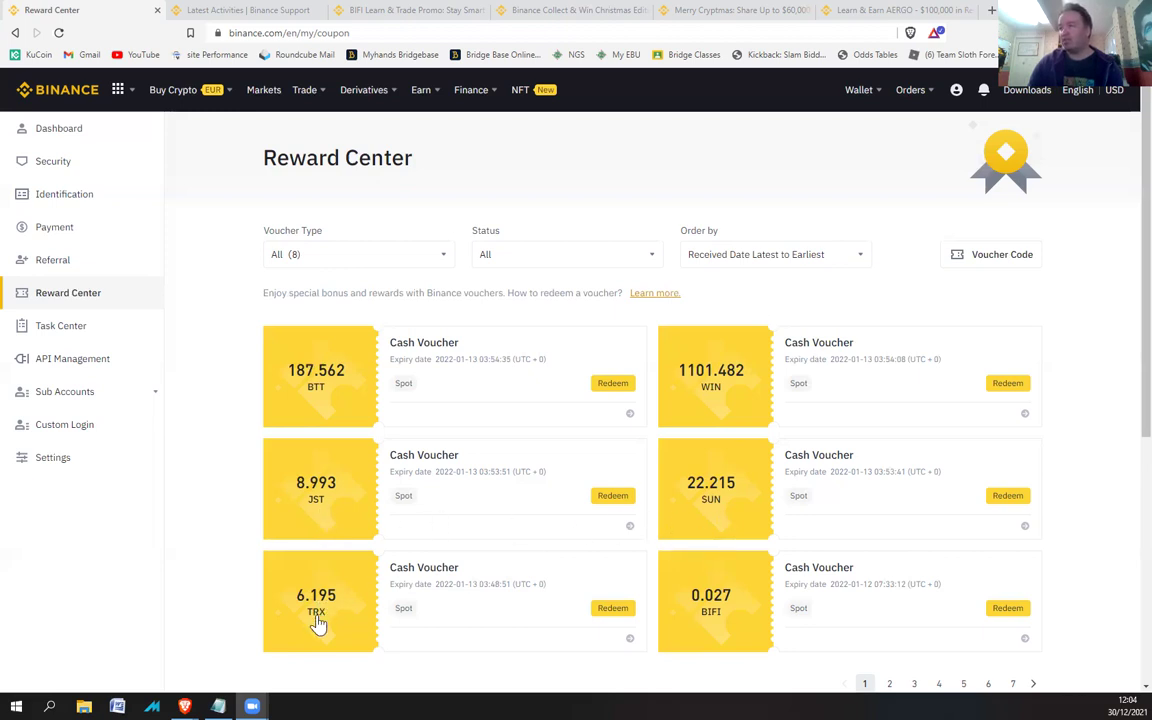
Read the Collect & Win Christmas announcement, highlighting its five title tokens, then return to the Reward Center
left_click(247, 18)
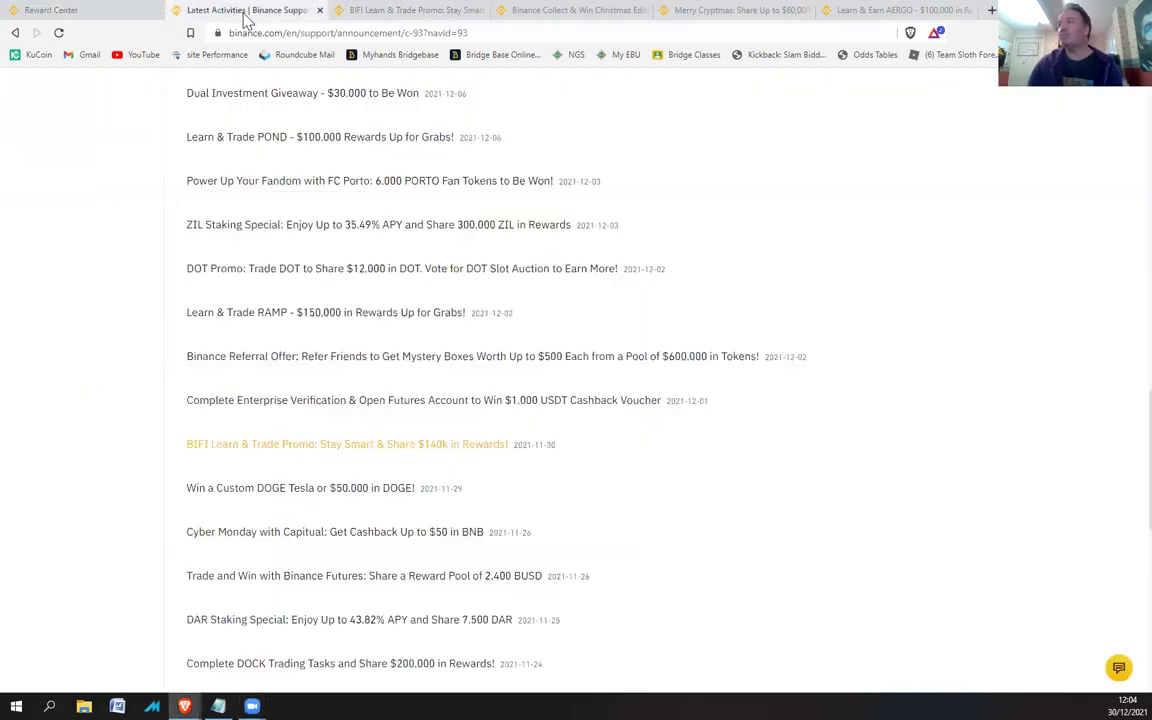
left_click(528, 18)
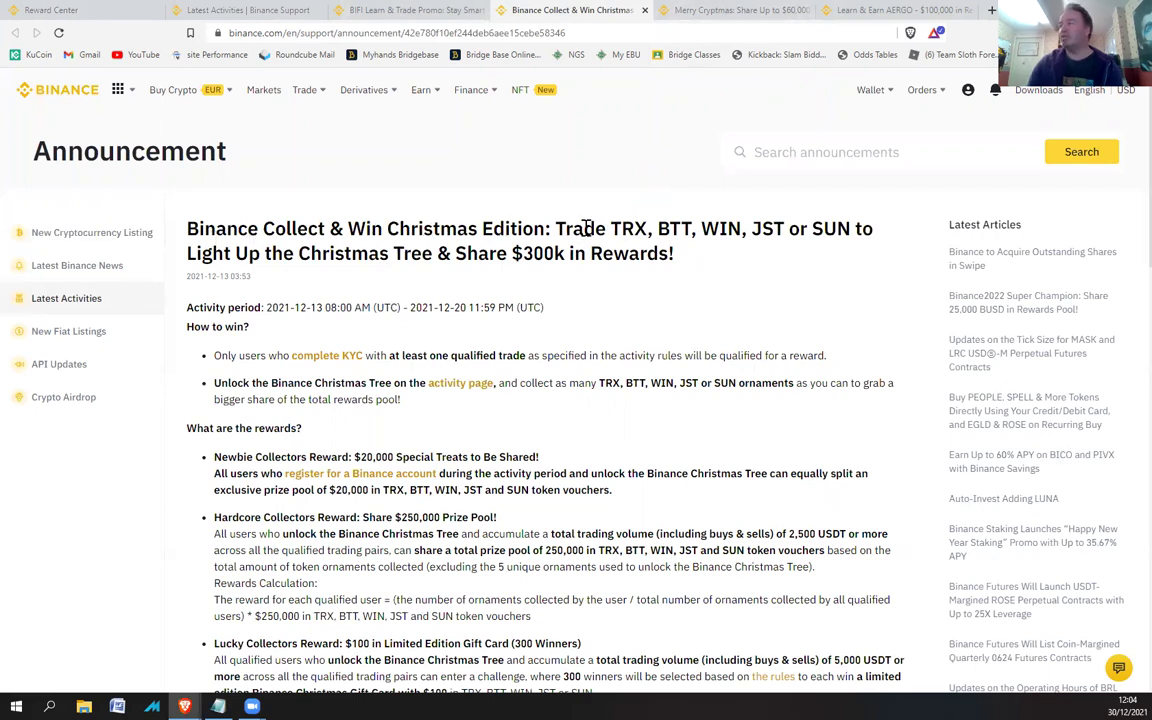
left_click_drag(607, 228, 851, 228)
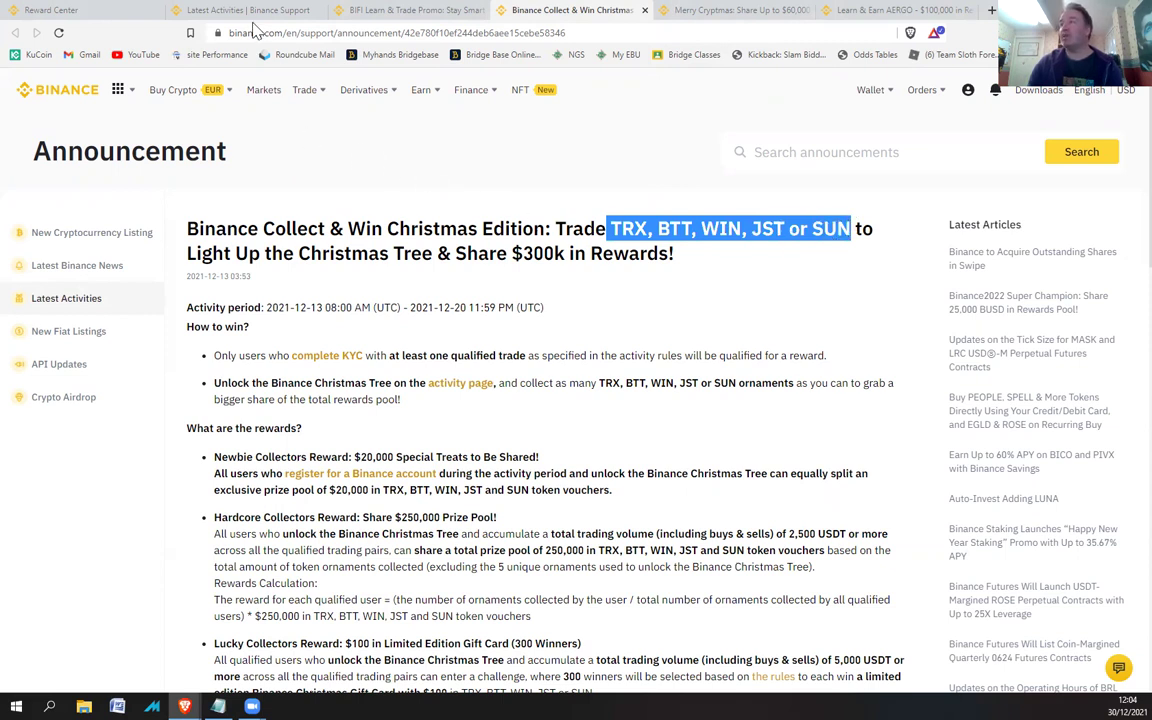
left_click(98, 16)
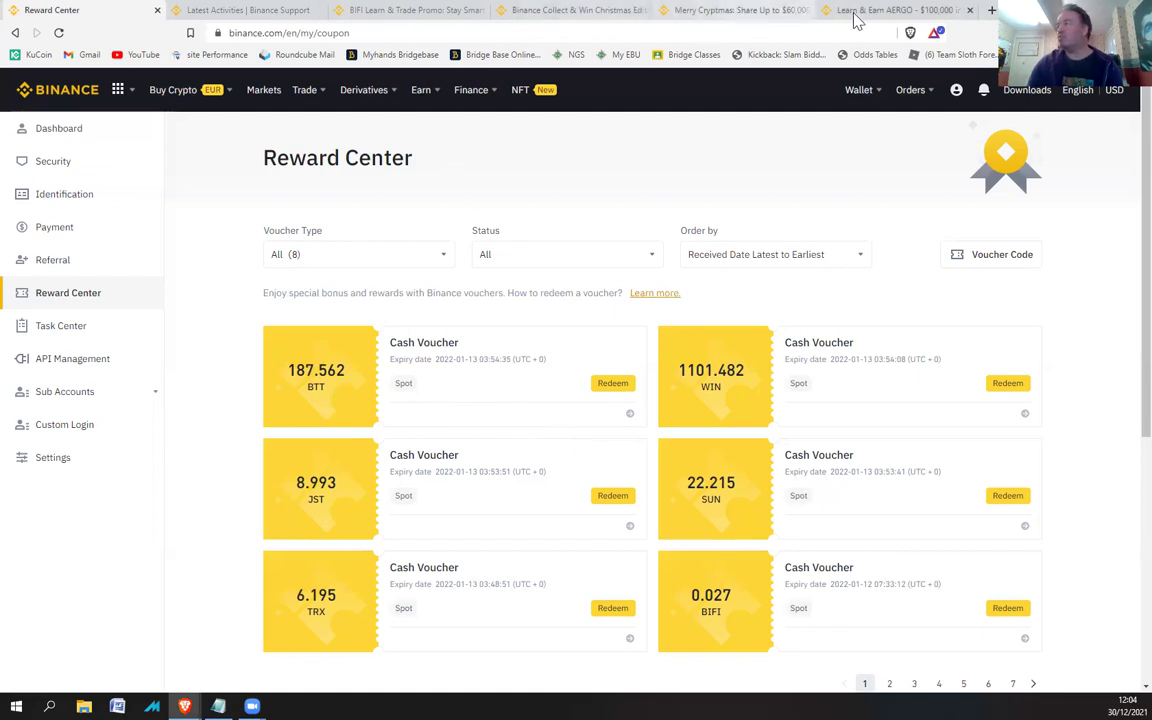
Scroll the Merry Cryptmas mystery boxes announcement and bring up link options for the Advanced trading page
left_click(727, 12)
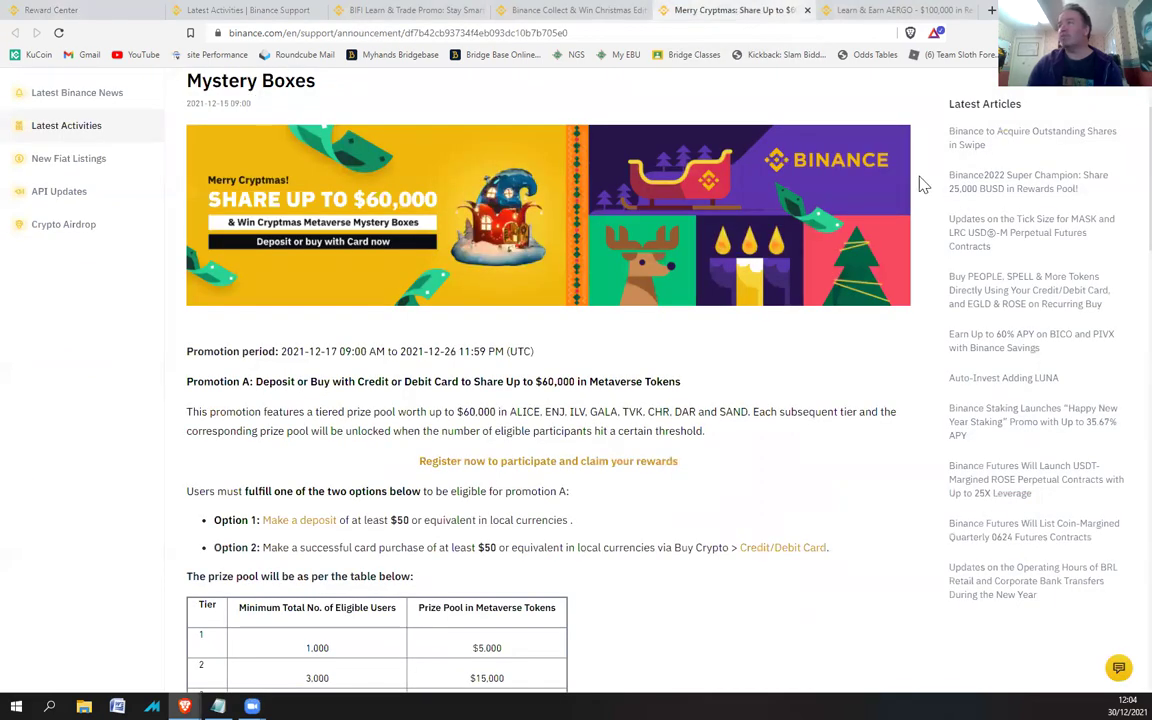
scroll(1121, 301, "down", 5)
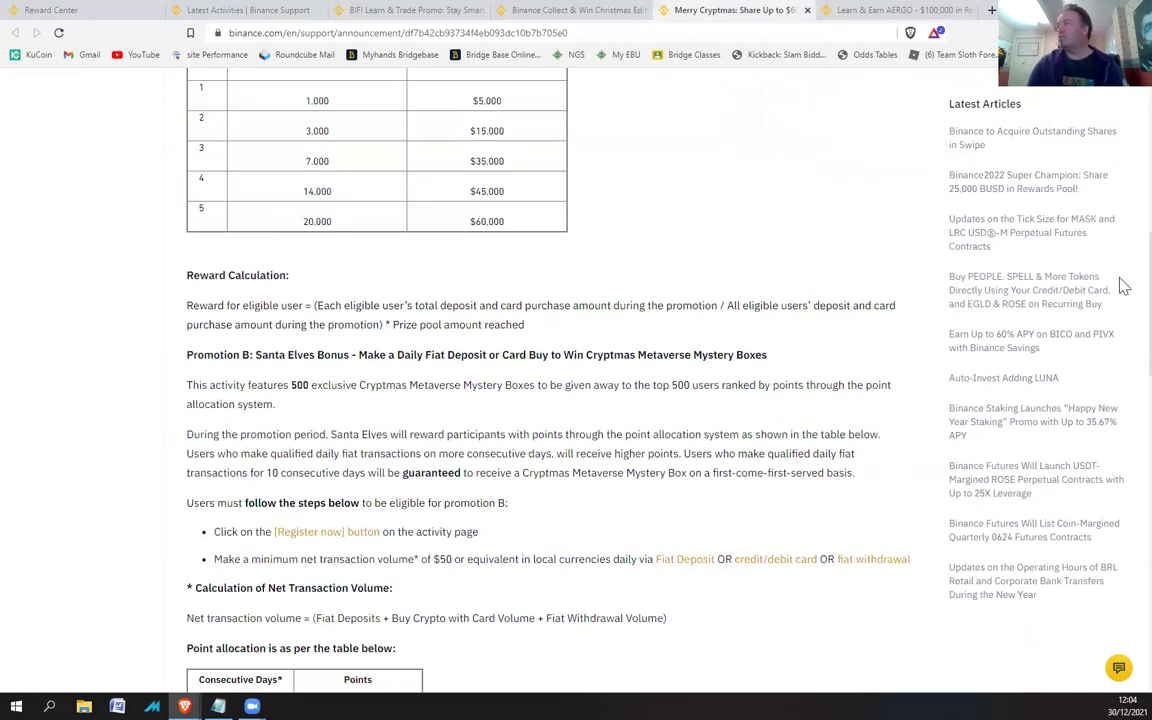
scroll(1121, 287, "up", 6)
mouse_move(308, 92)
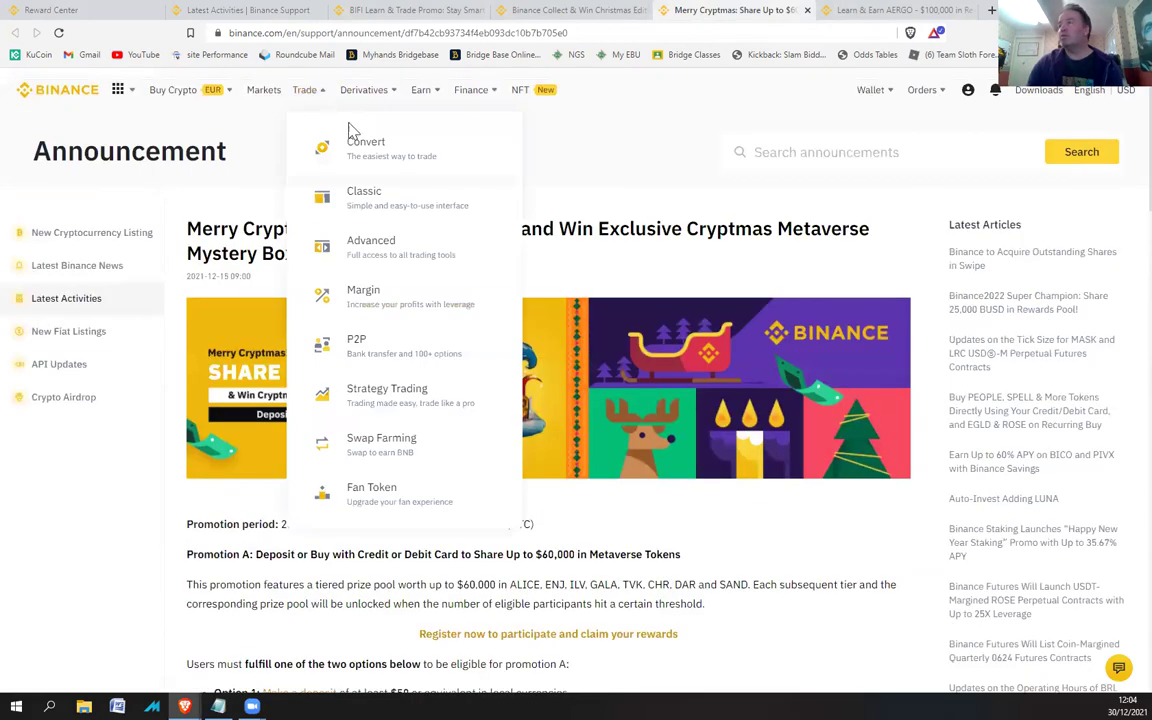
right_click(336, 257)
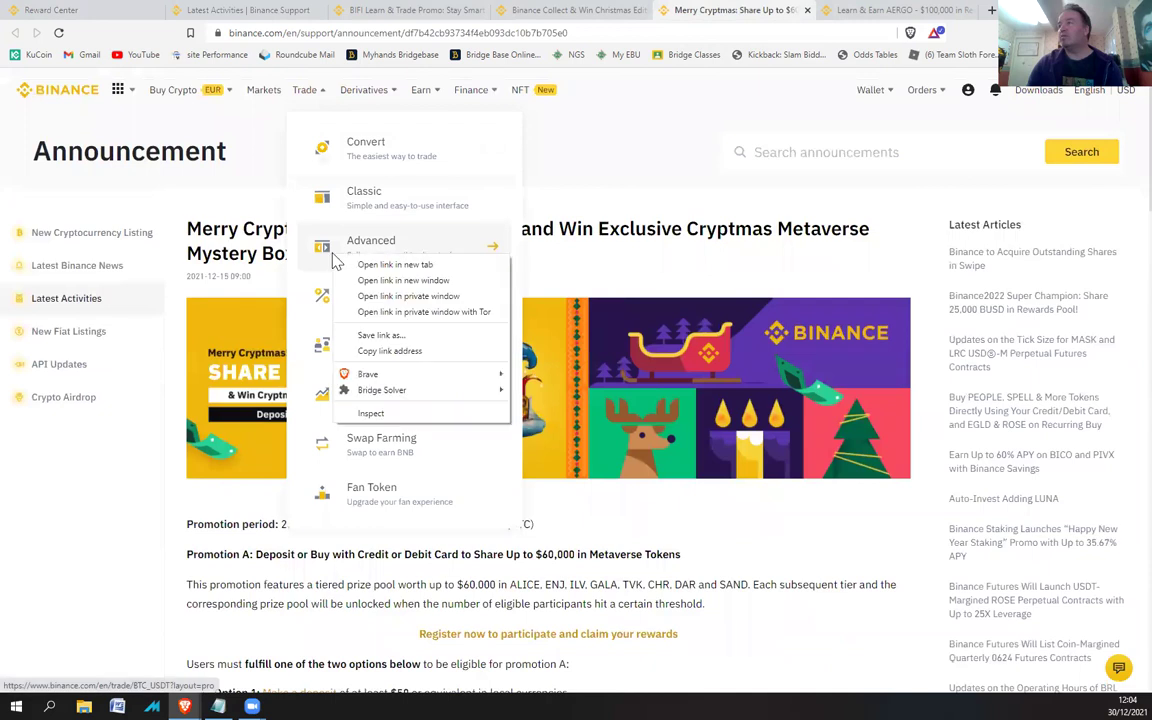
Open Advanced trading in a new tab and switch its pair to BTT/USDT via a 'btt' search
left_click(375, 264)
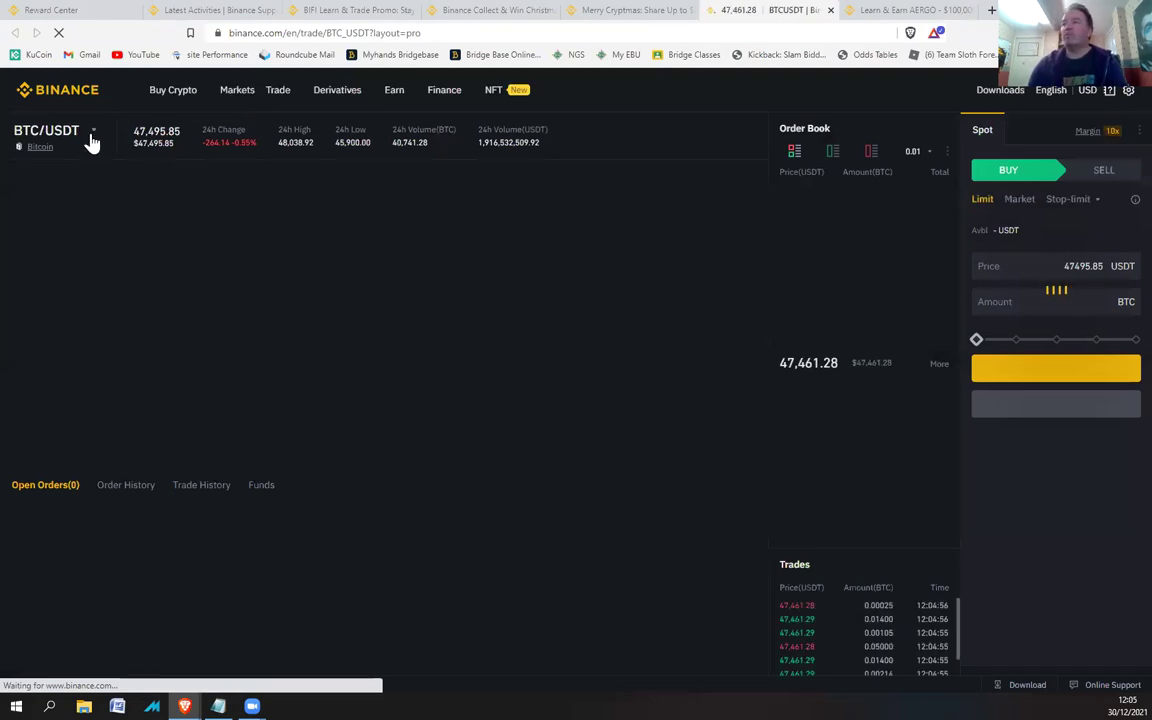
mouse_move(92, 141)
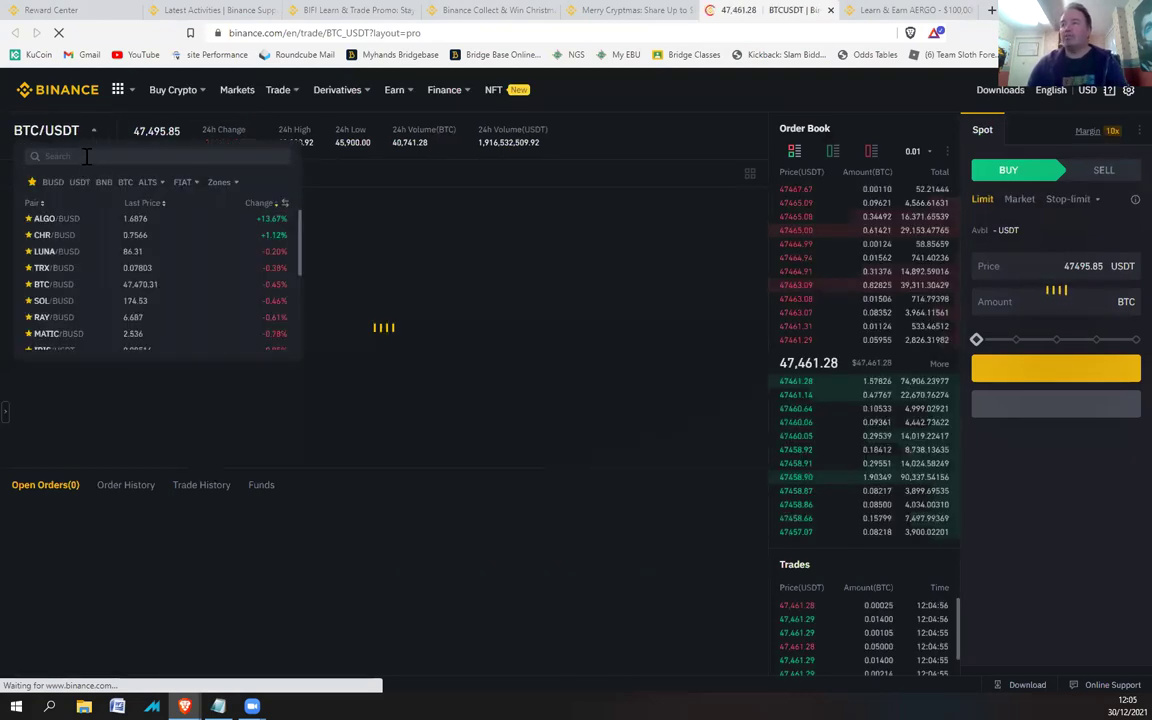
left_click(86, 156)
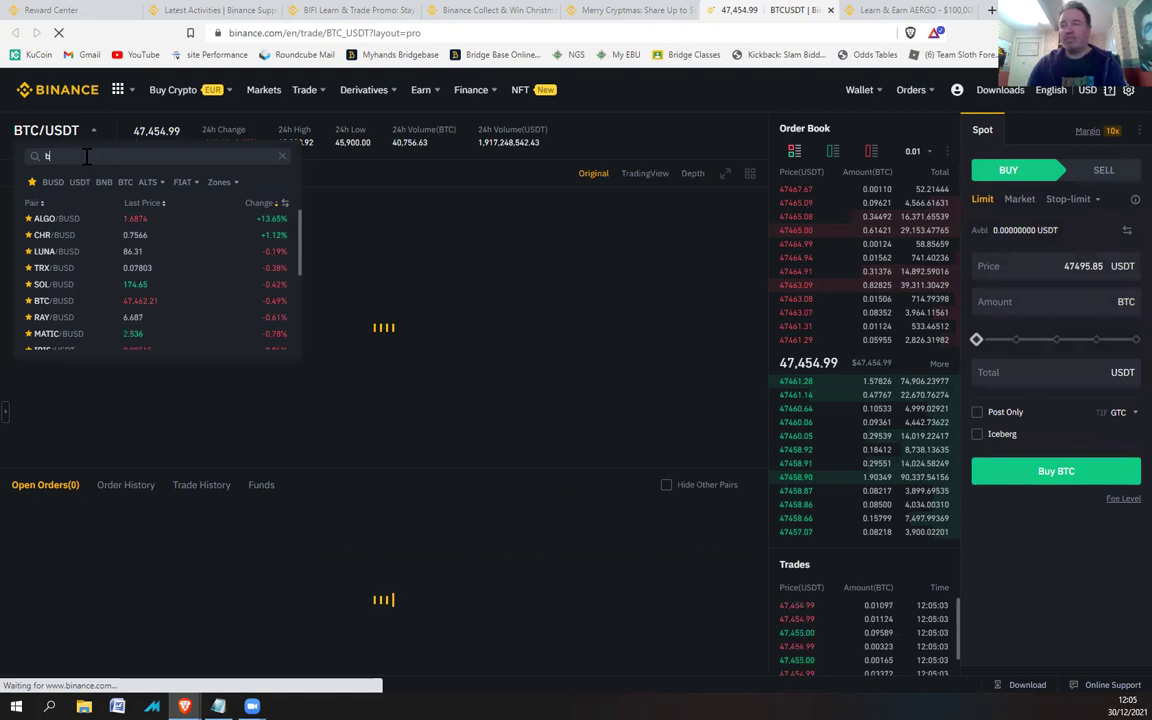
type("btt")
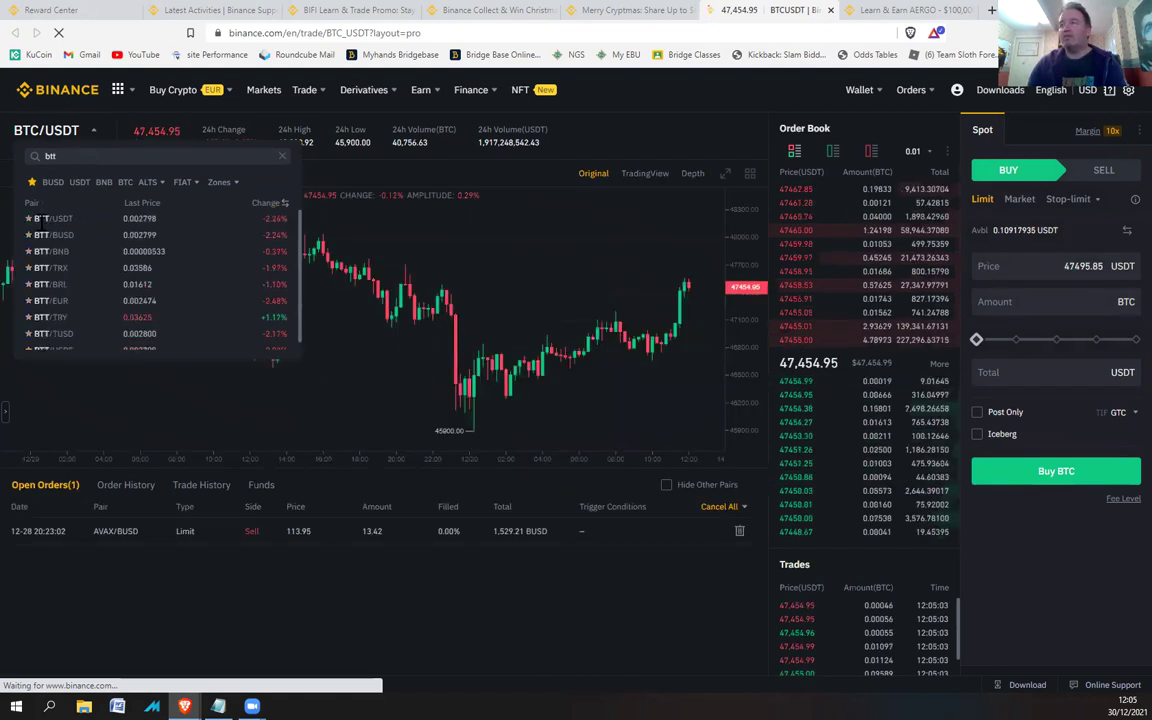
left_click(55, 220)
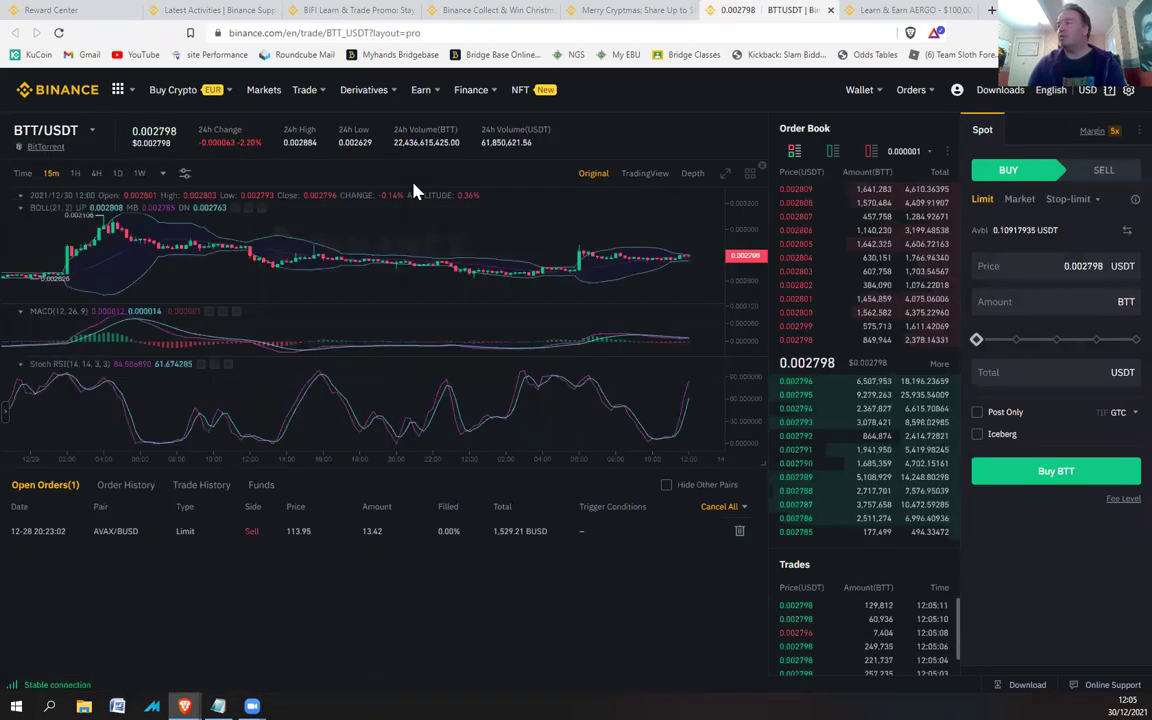
Close the Merry Cryptmas announcement, glance at the Reward Center vouchers, and return to BTT/USDT
left_click(611, 16)
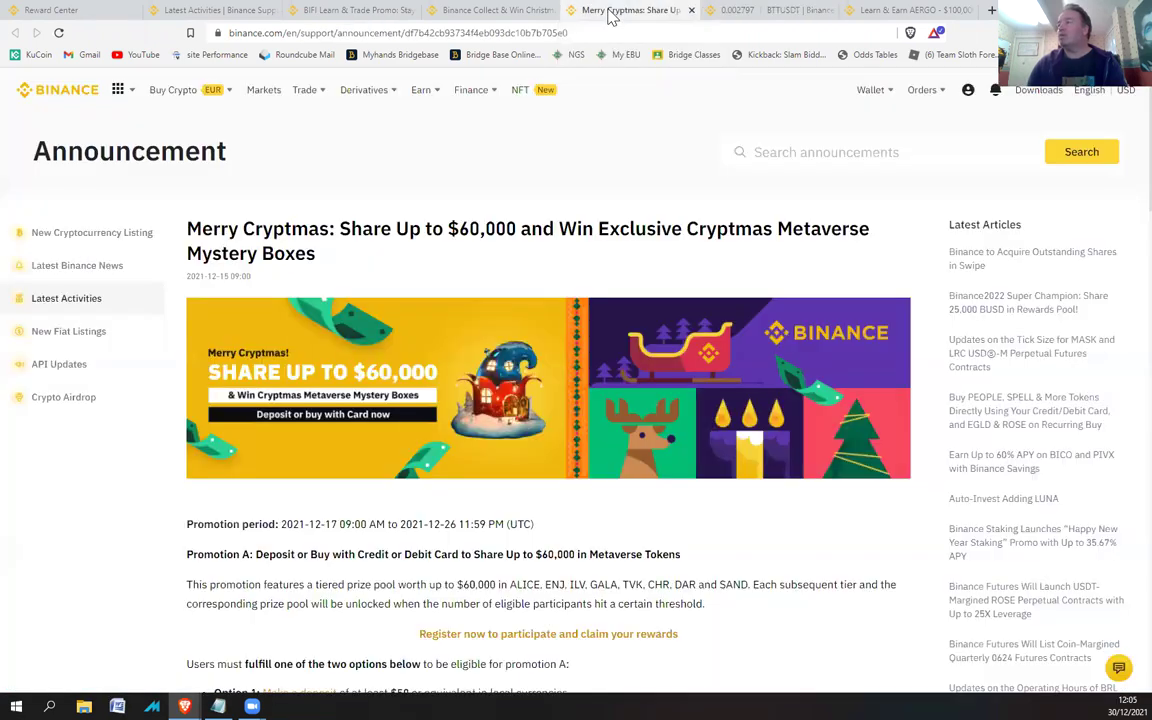
left_click(691, 11)
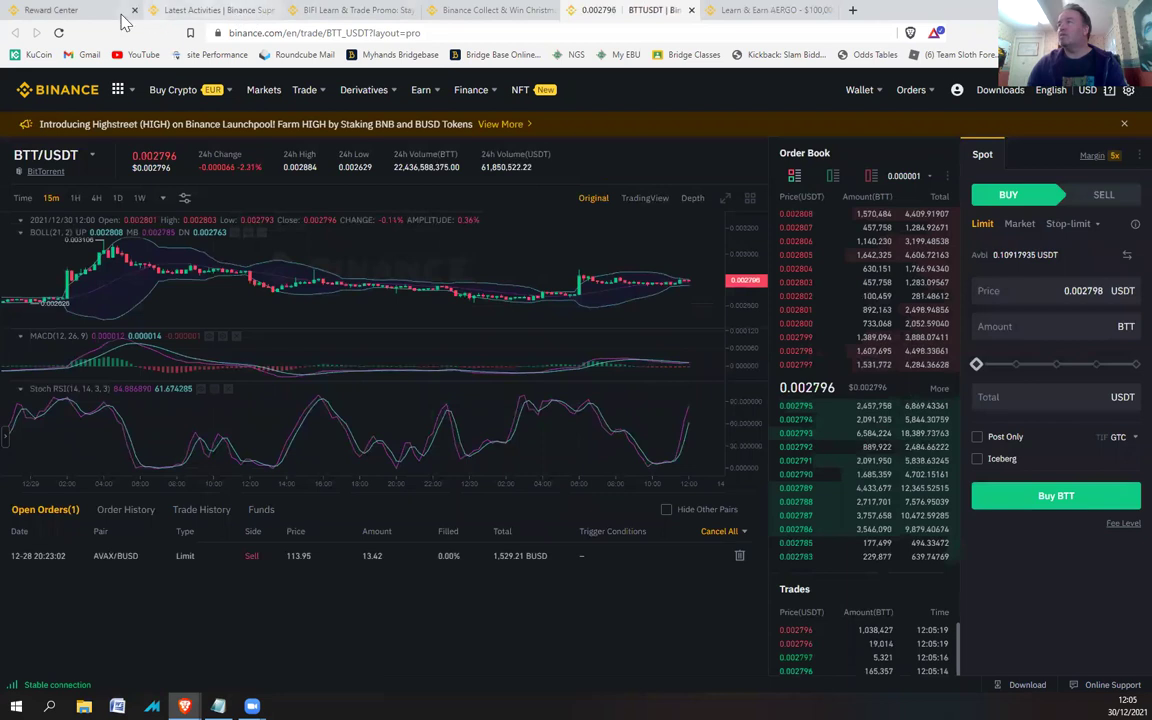
left_click(77, 12)
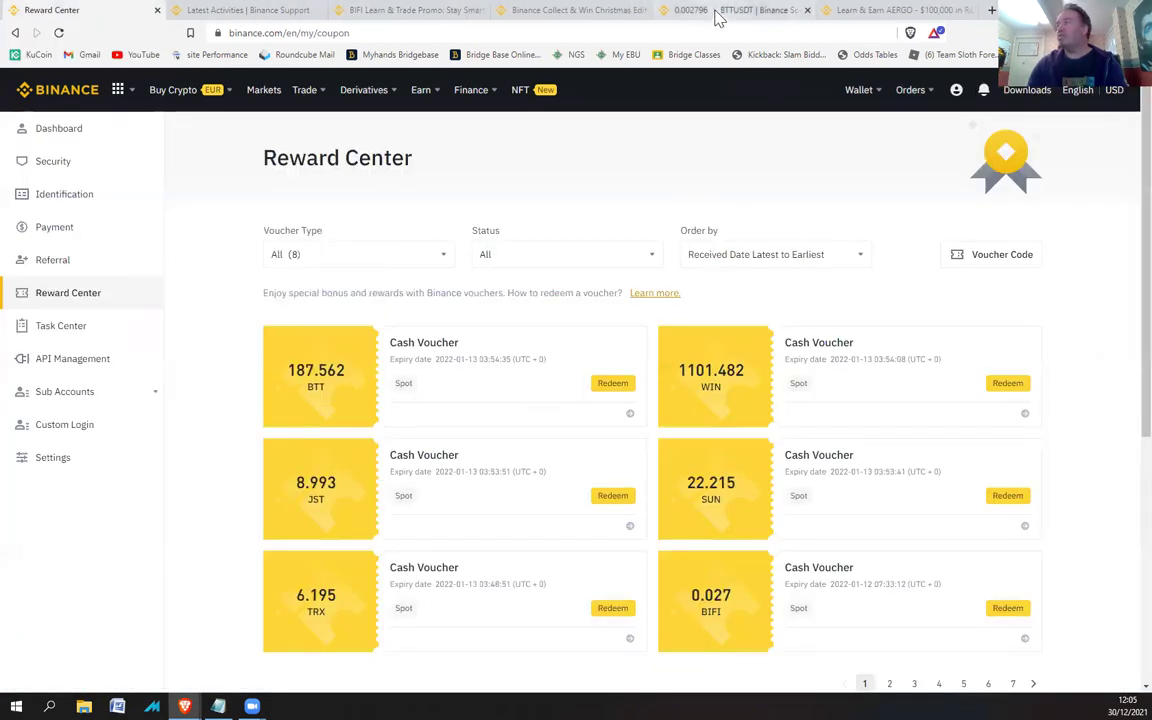
left_click(662, 11)
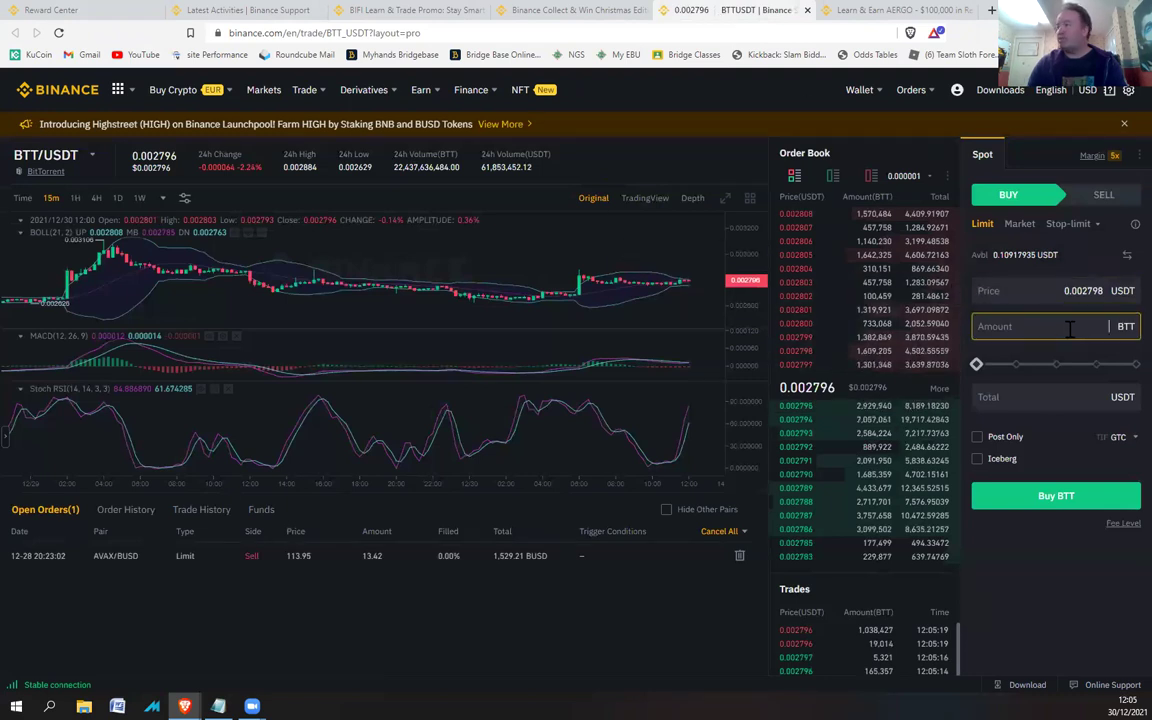
Draft a buy of 187 BTT at the 0.002797 USDT order-book price
type("18")
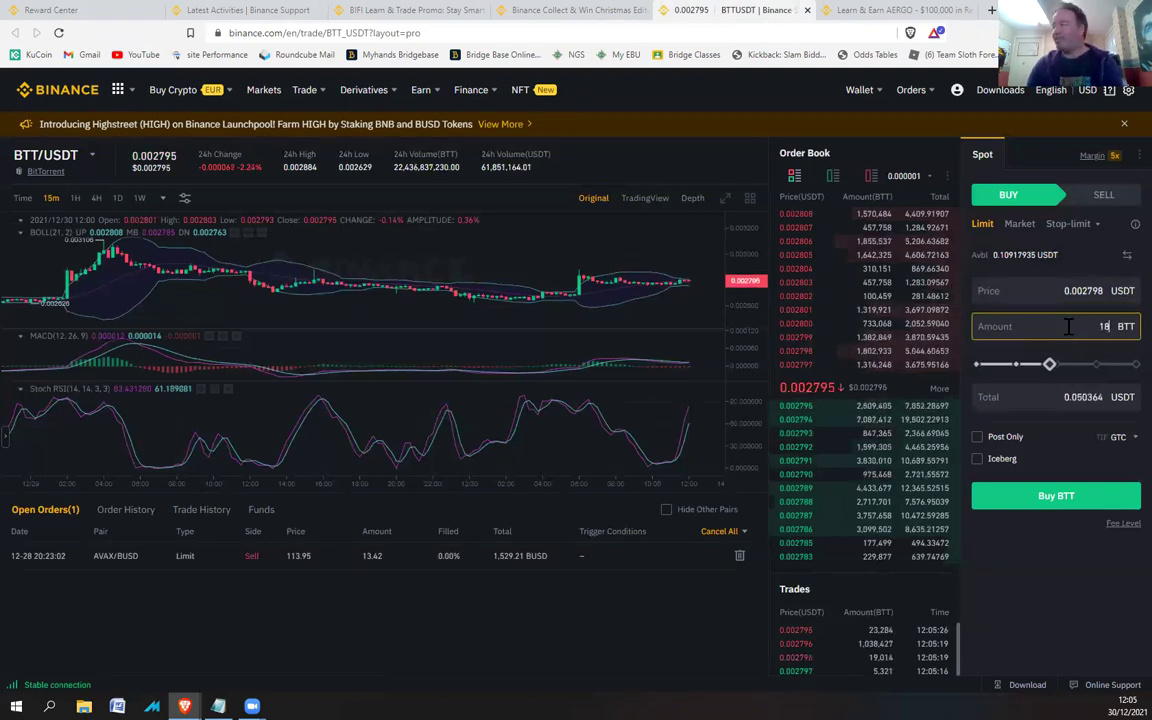
type("7")
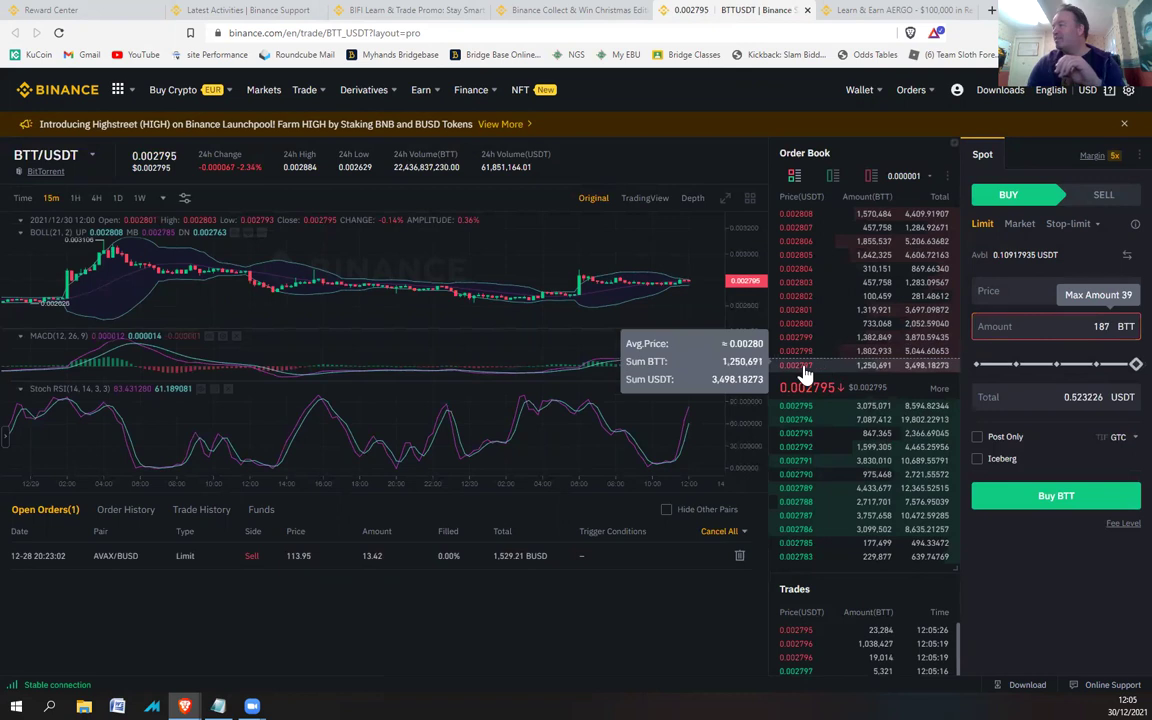
left_click(805, 372)
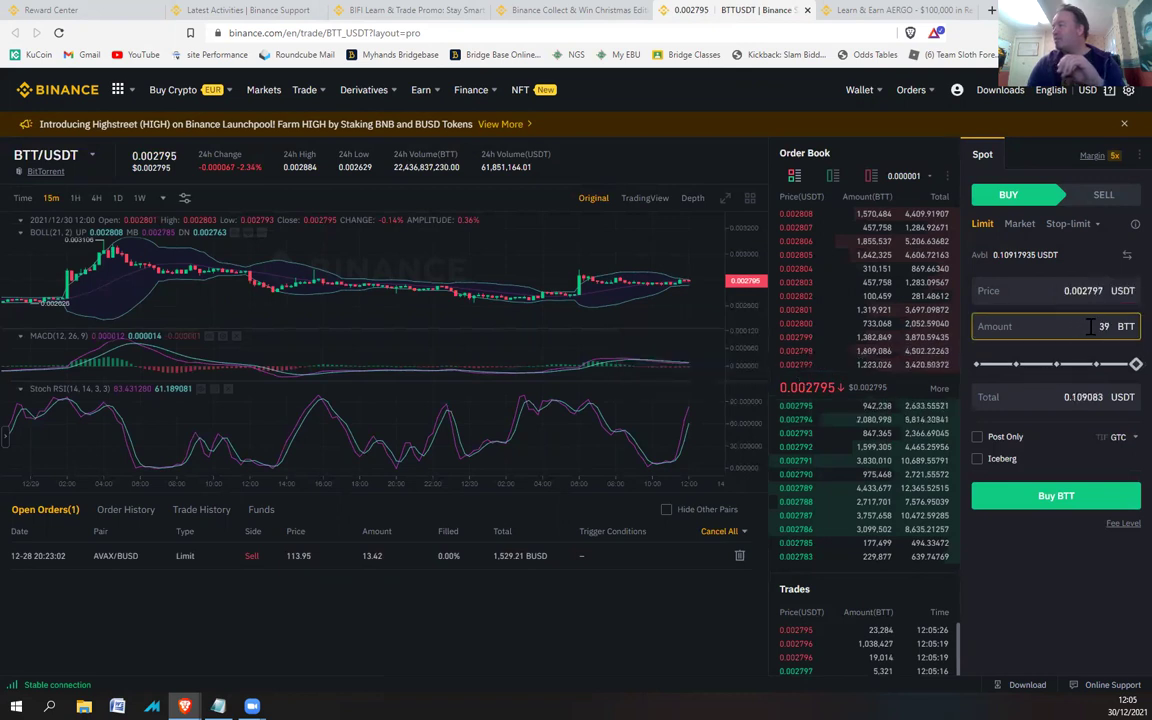
left_click_drag(1091, 326, 1121, 328)
type("1")
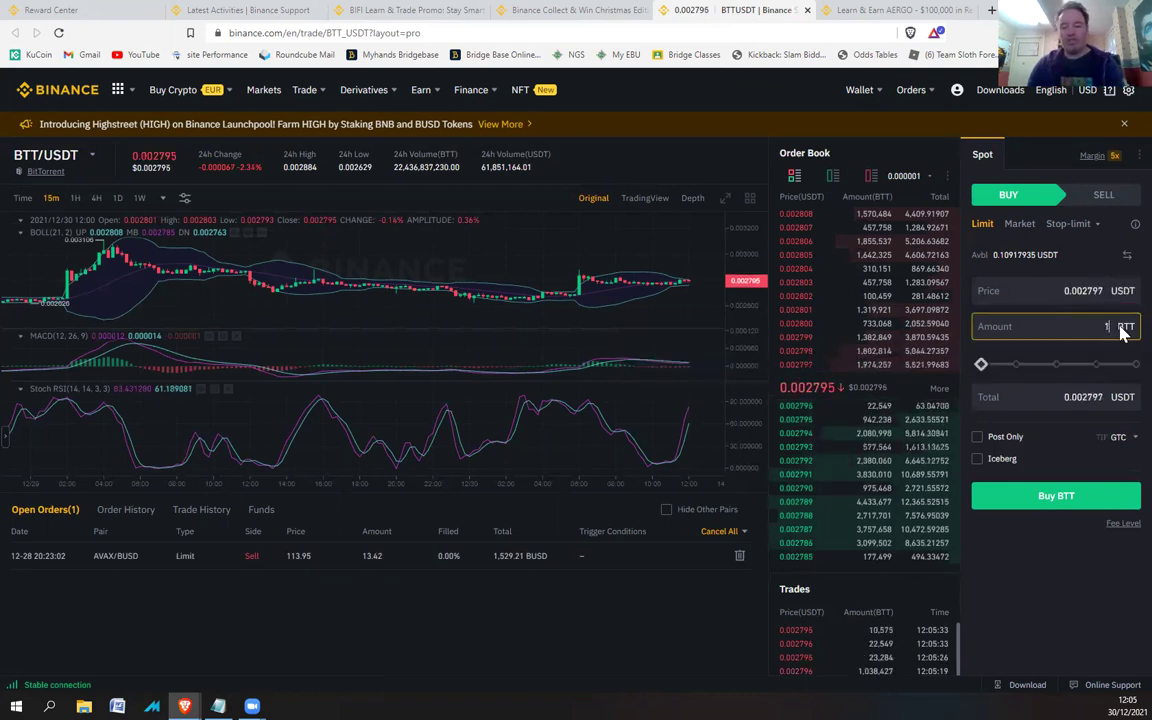
type("87")
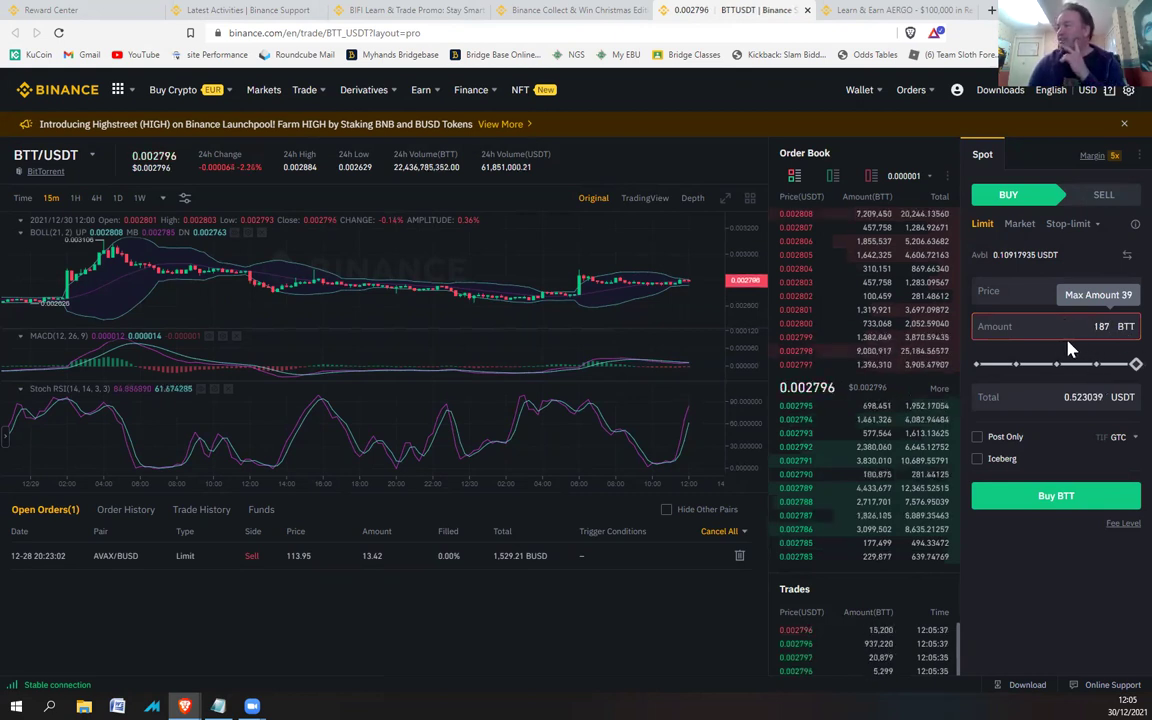
left_click(1060, 291)
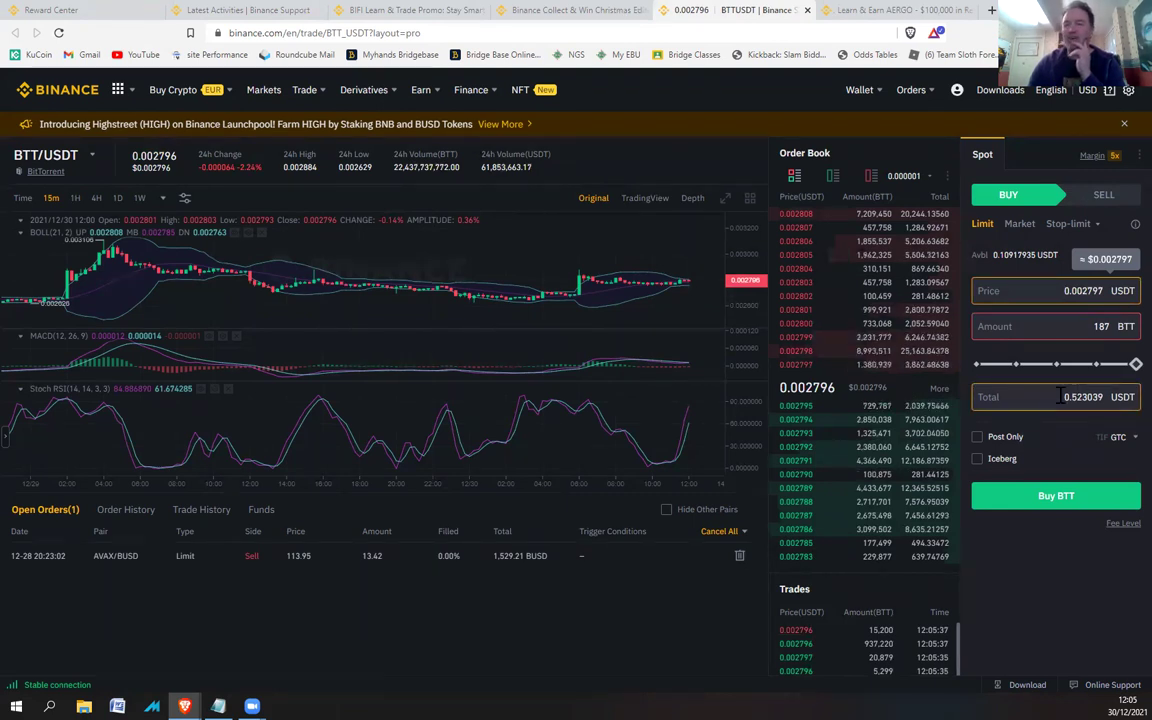
Redeem and confirm the 187.562 BTT cash voucher, then go back to the BTT/USDT tab
left_click(92, 12)
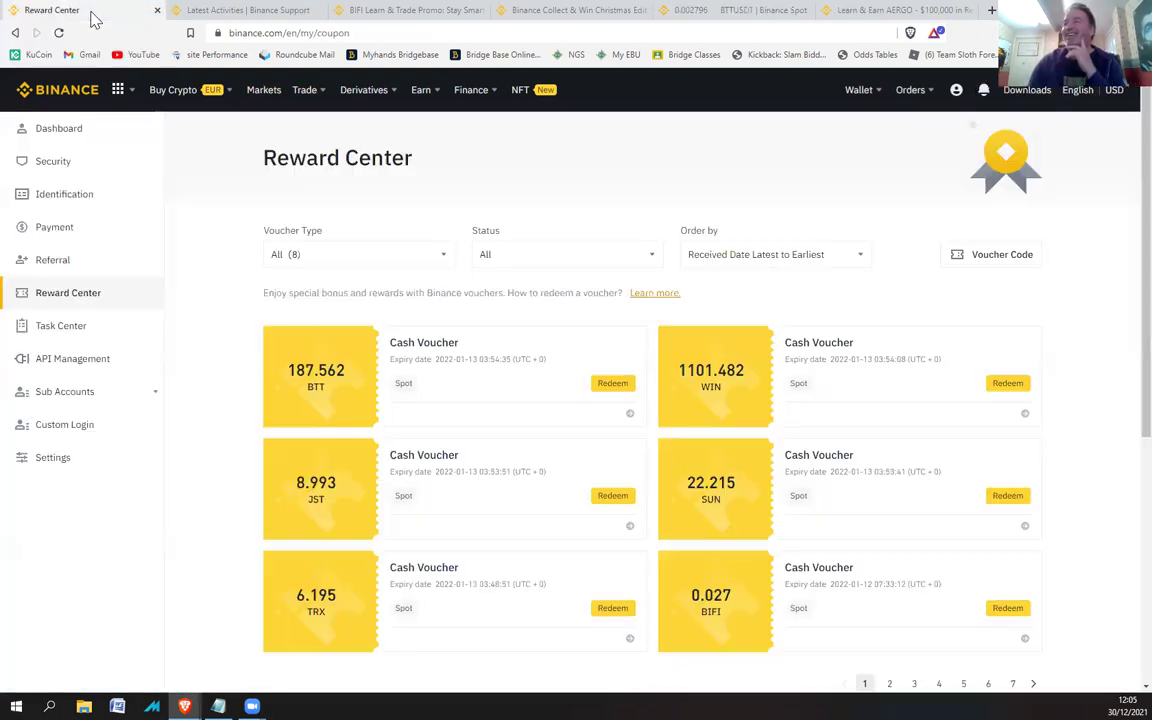
left_click(607, 384)
left_click(566, 458)
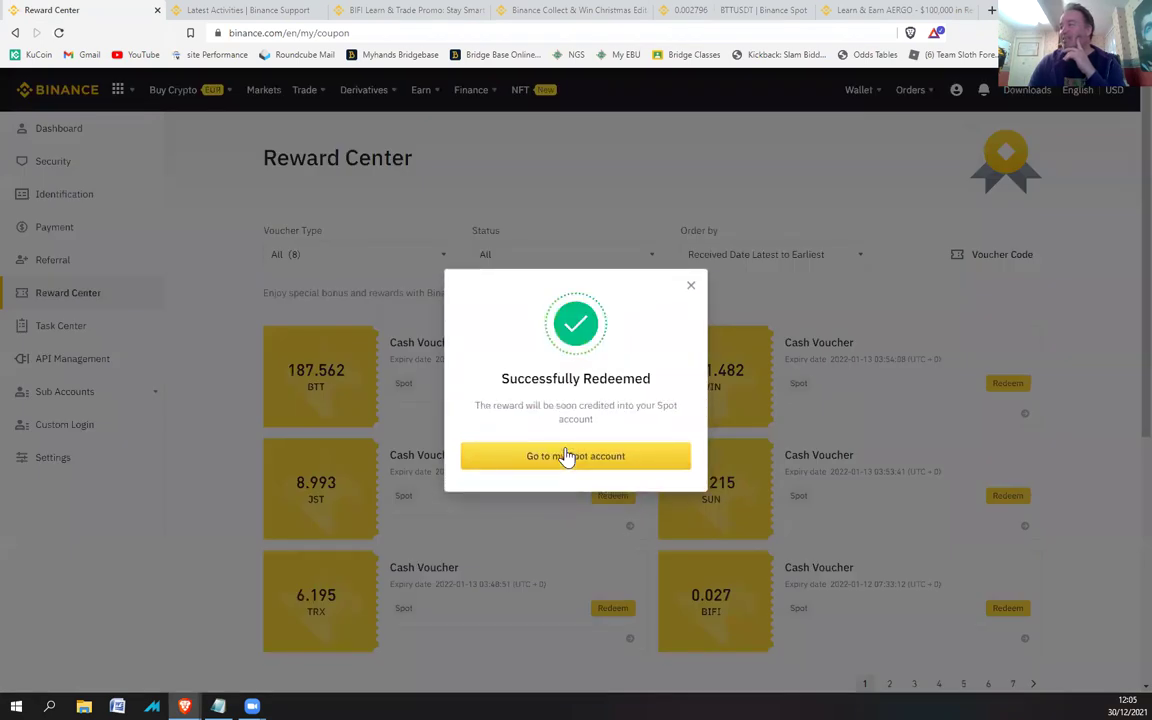
left_click(690, 286)
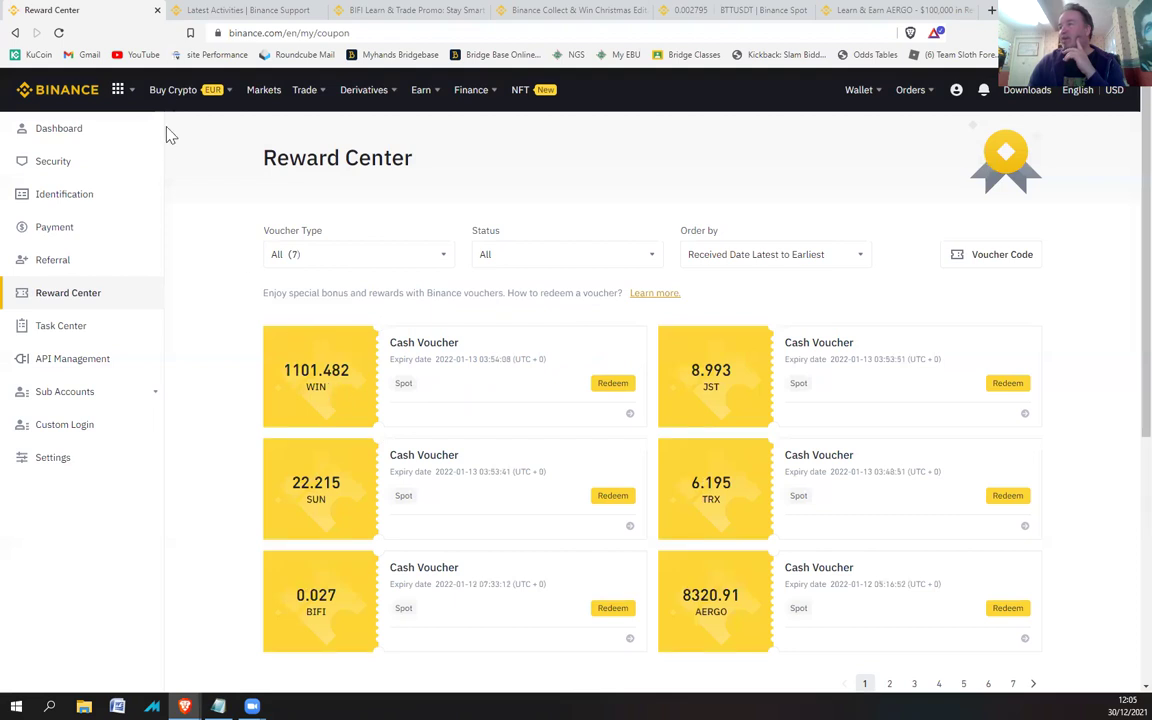
left_click(727, 12)
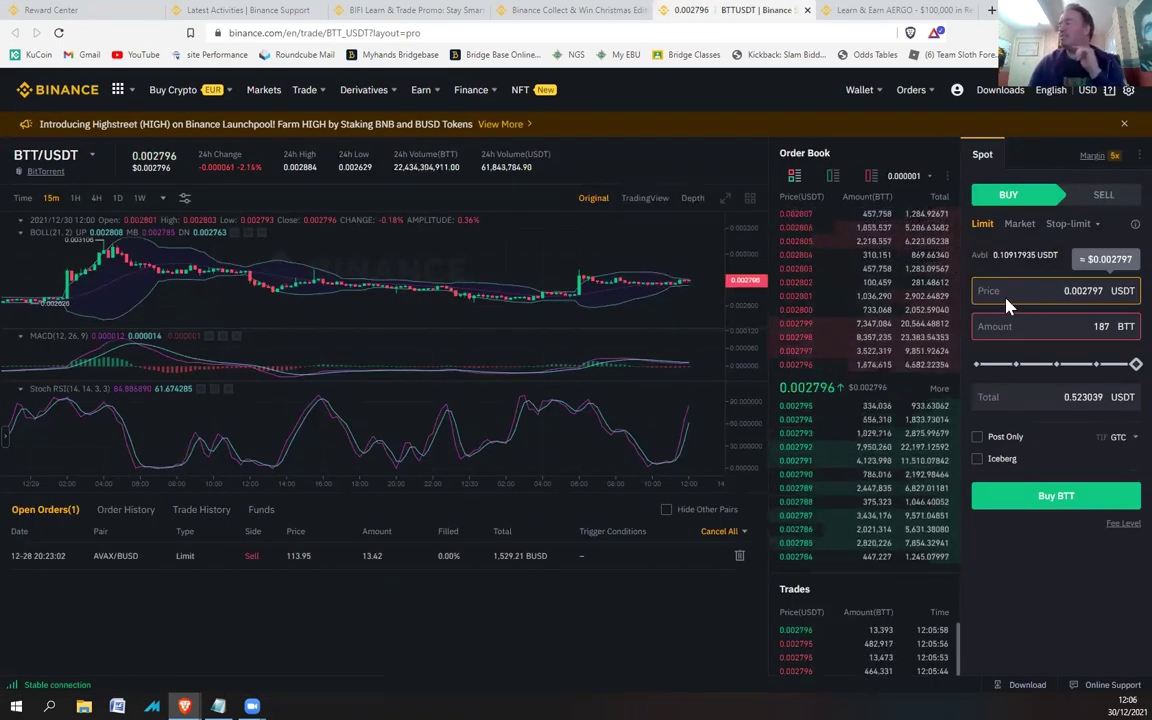
Switch the trading page from BTT/USDT to WIN/USDT by searching 'win'
left_click(1082, 325)
double_click(1100, 326)
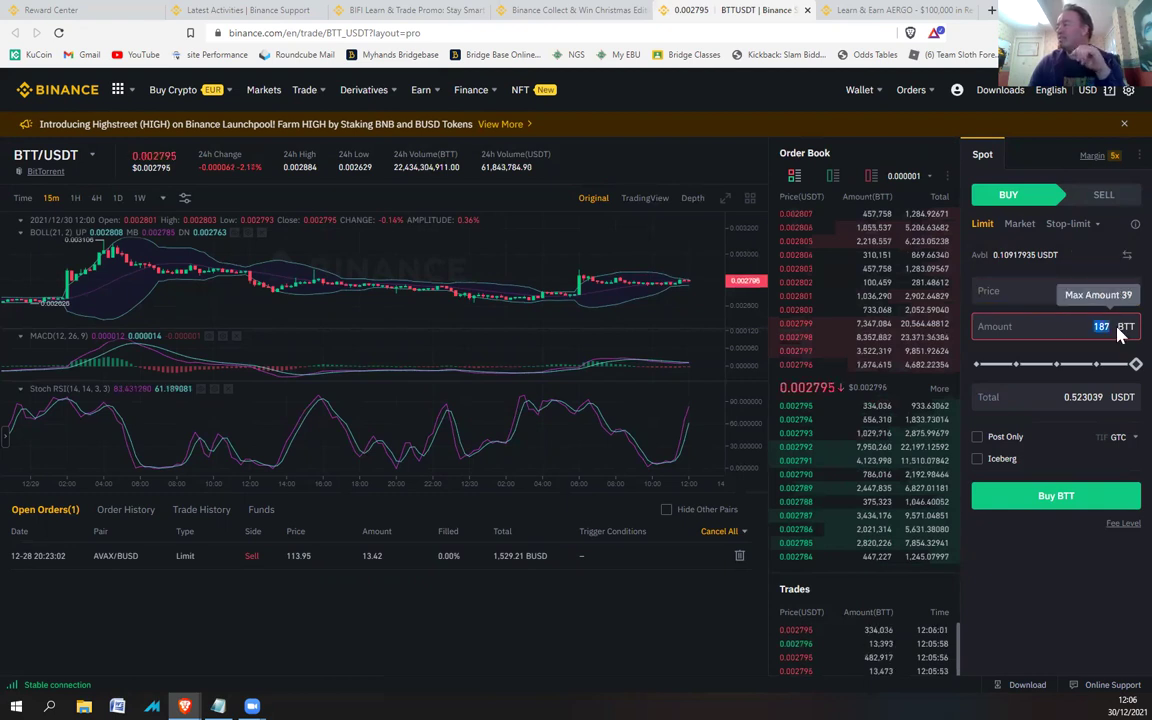
left_click(90, 162)
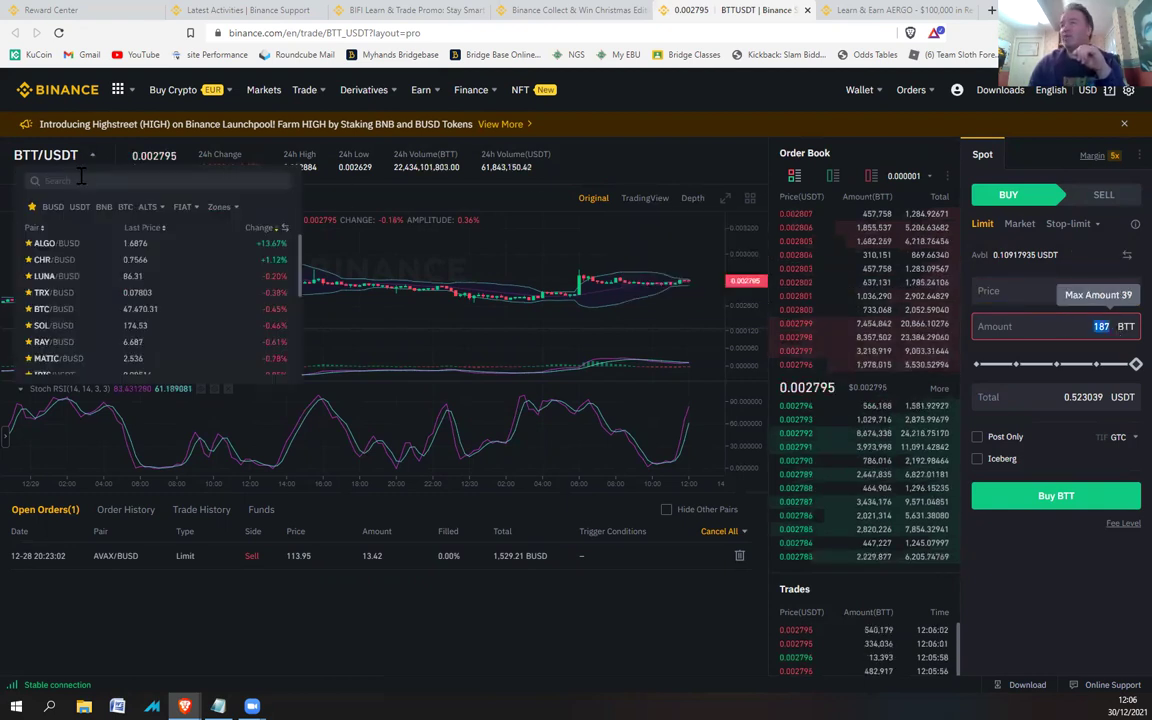
left_click(87, 180)
type("win")
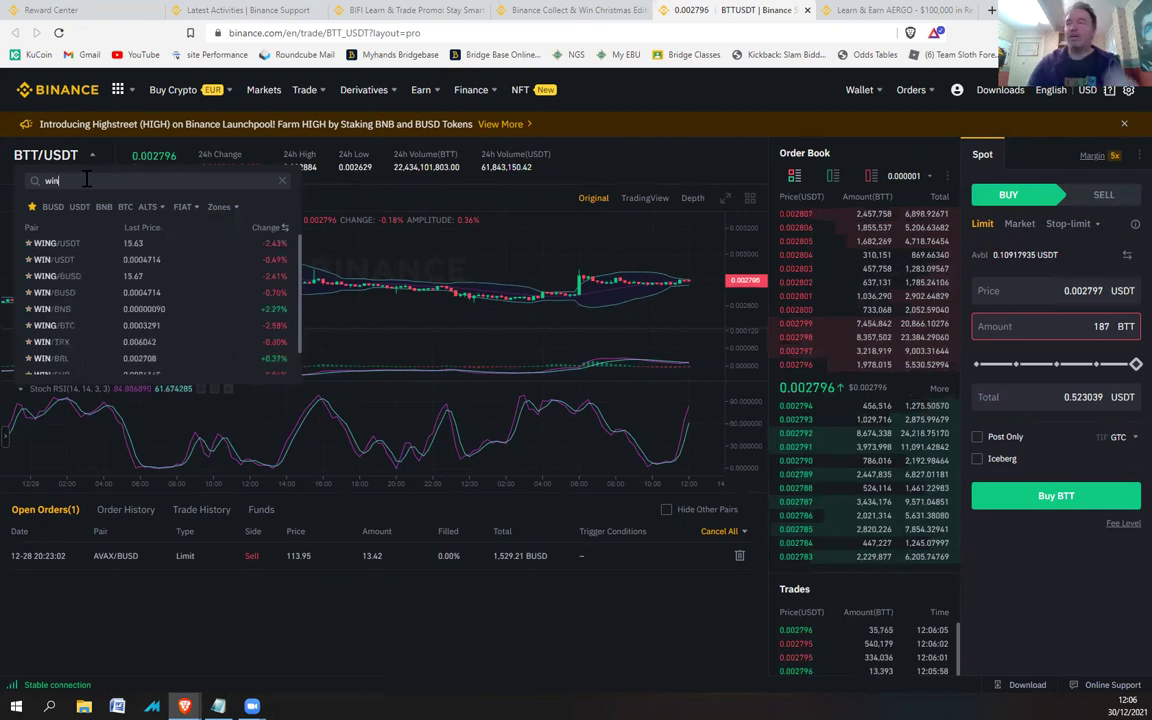
left_click(40, 262)
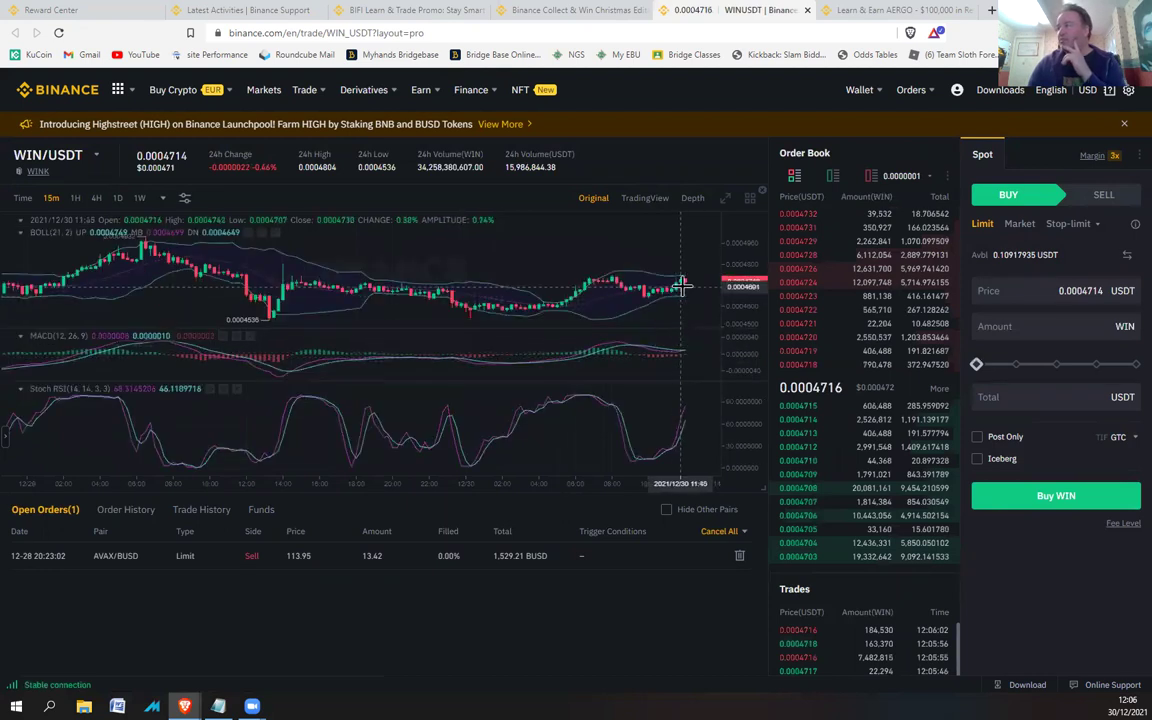
Enter an amount of 1100 WIN on the WIN/USDT page to see its value
left_click(60, 10)
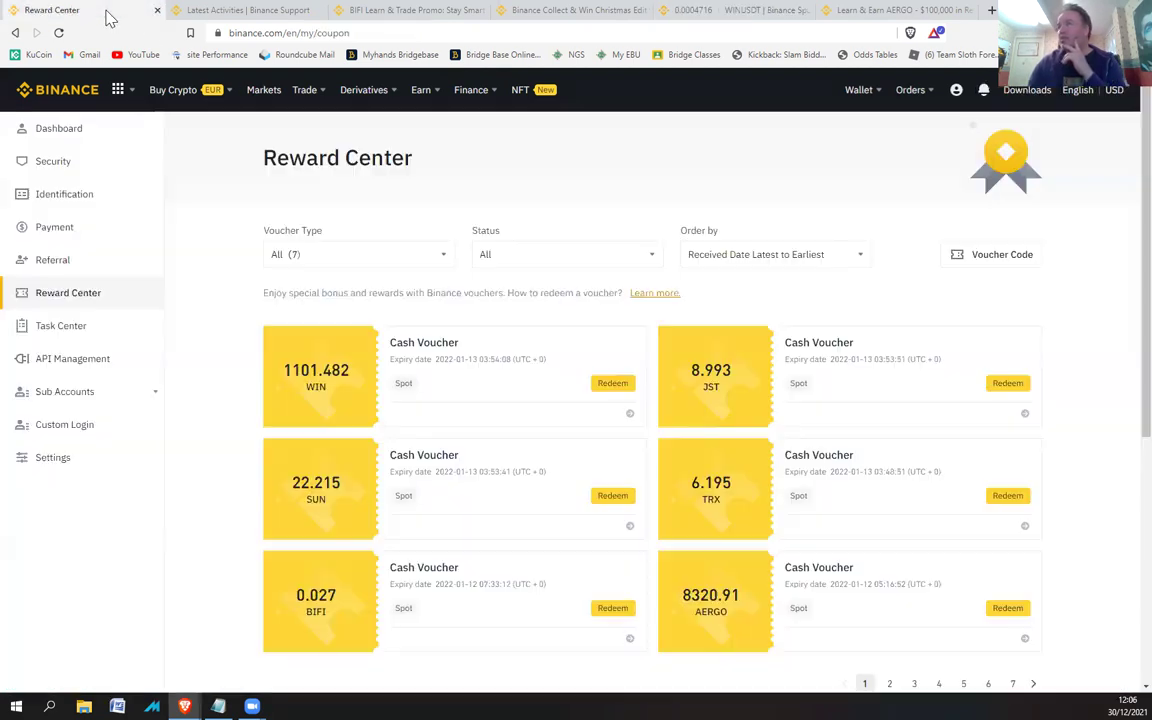
left_click(690, 11)
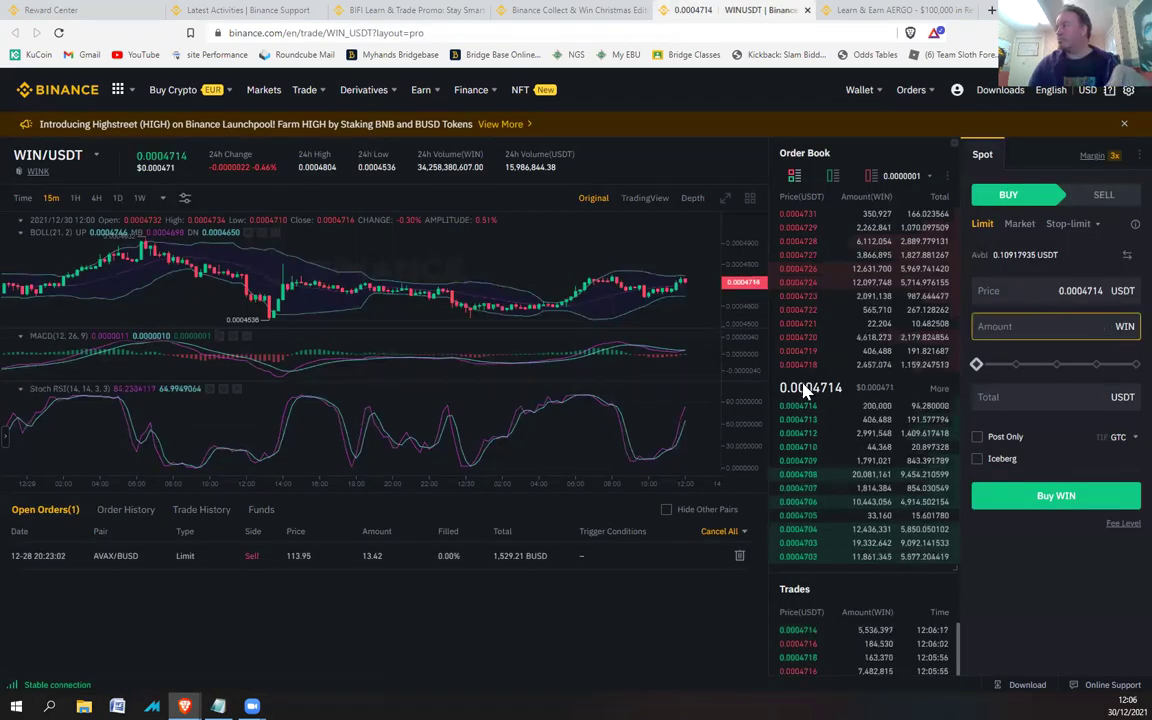
left_click(1082, 326)
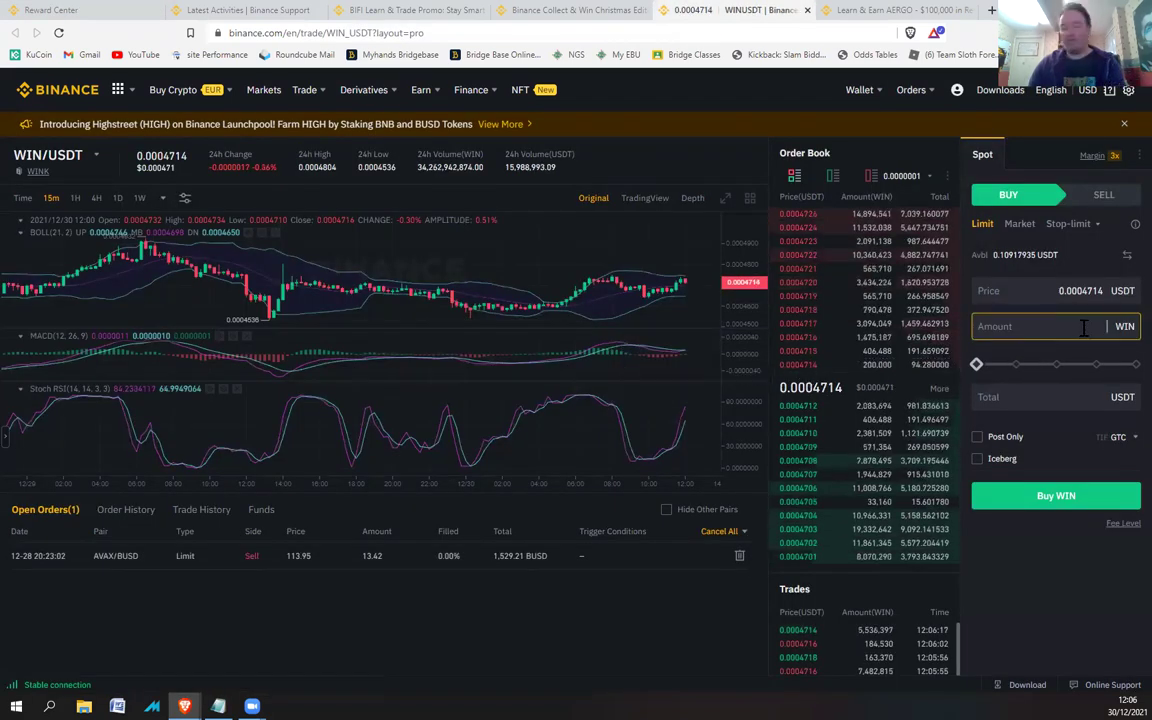
type("1100")
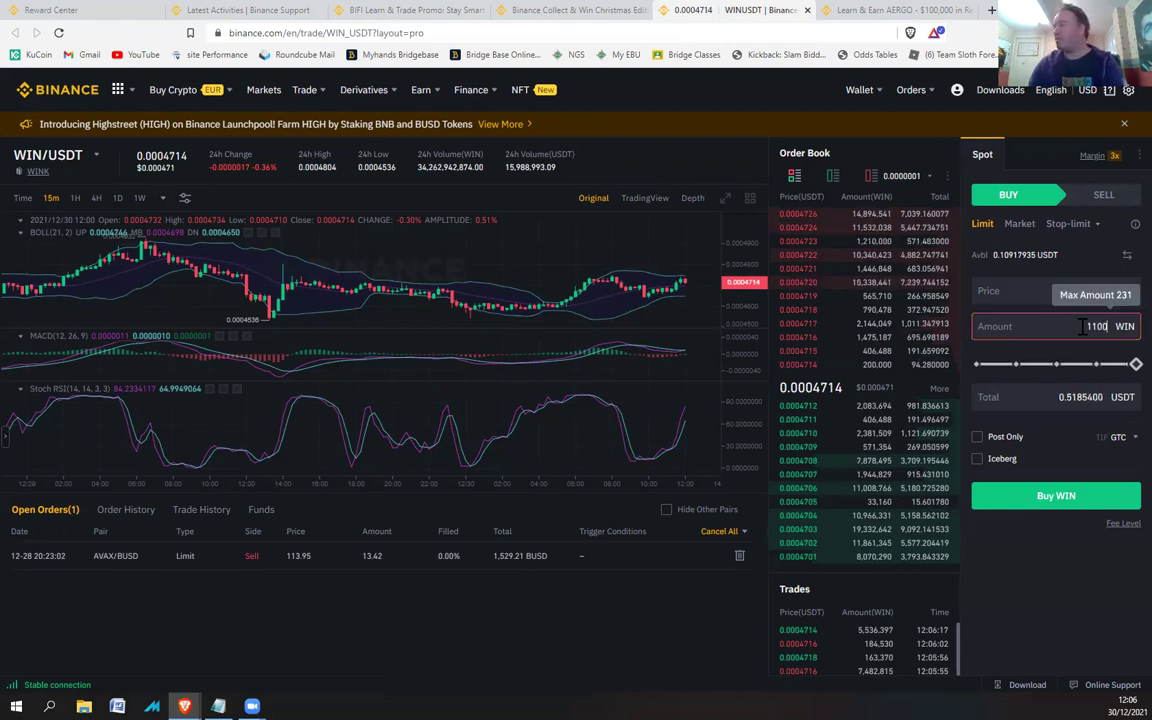
Redeem and confirm the 1101.482 WIN cash voucher in the Reward Center
left_click(50, 10)
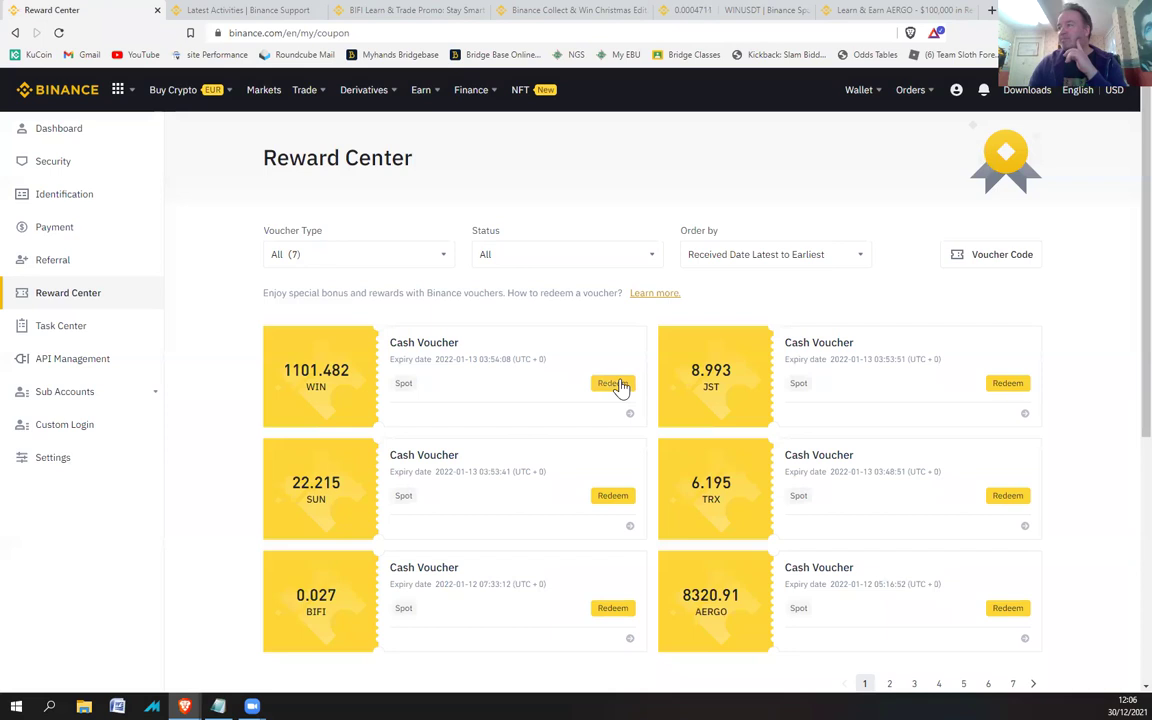
left_click(613, 384)
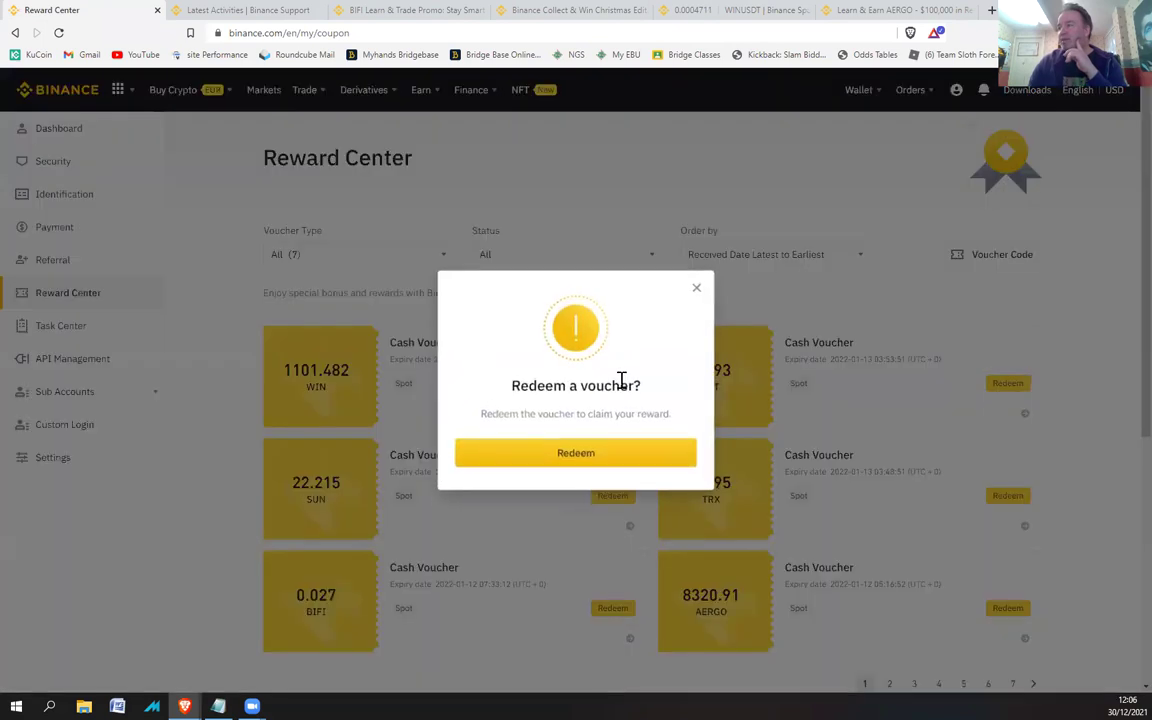
left_click(577, 458)
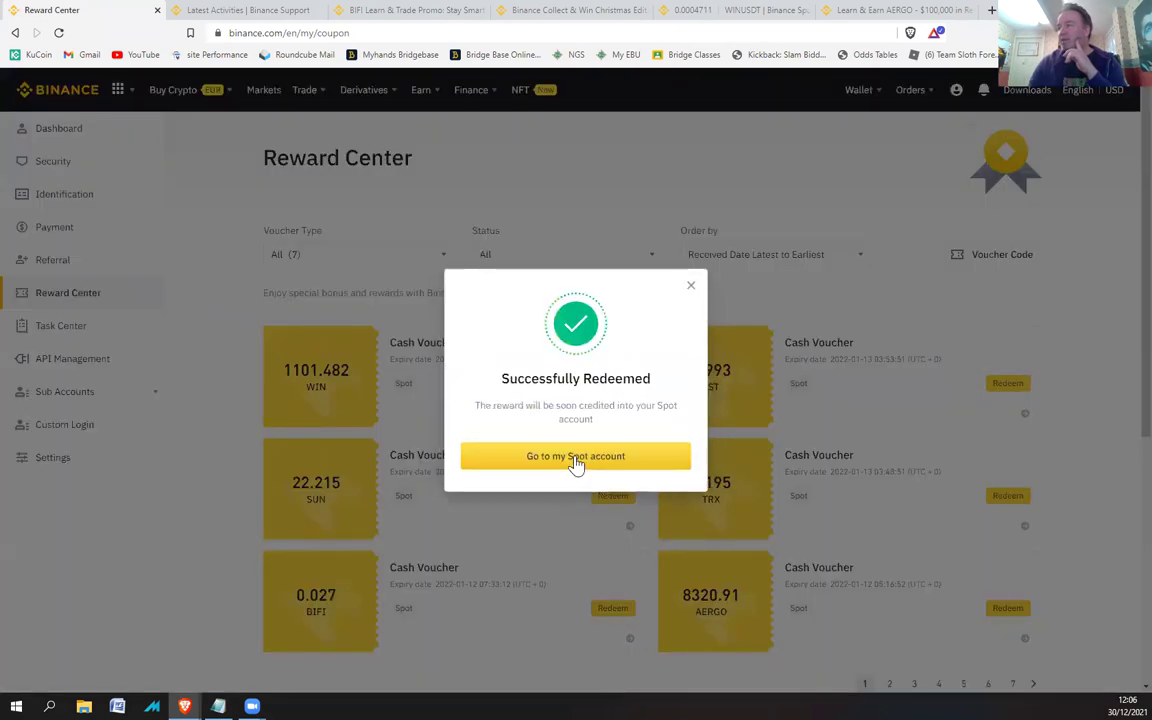
left_click(692, 289)
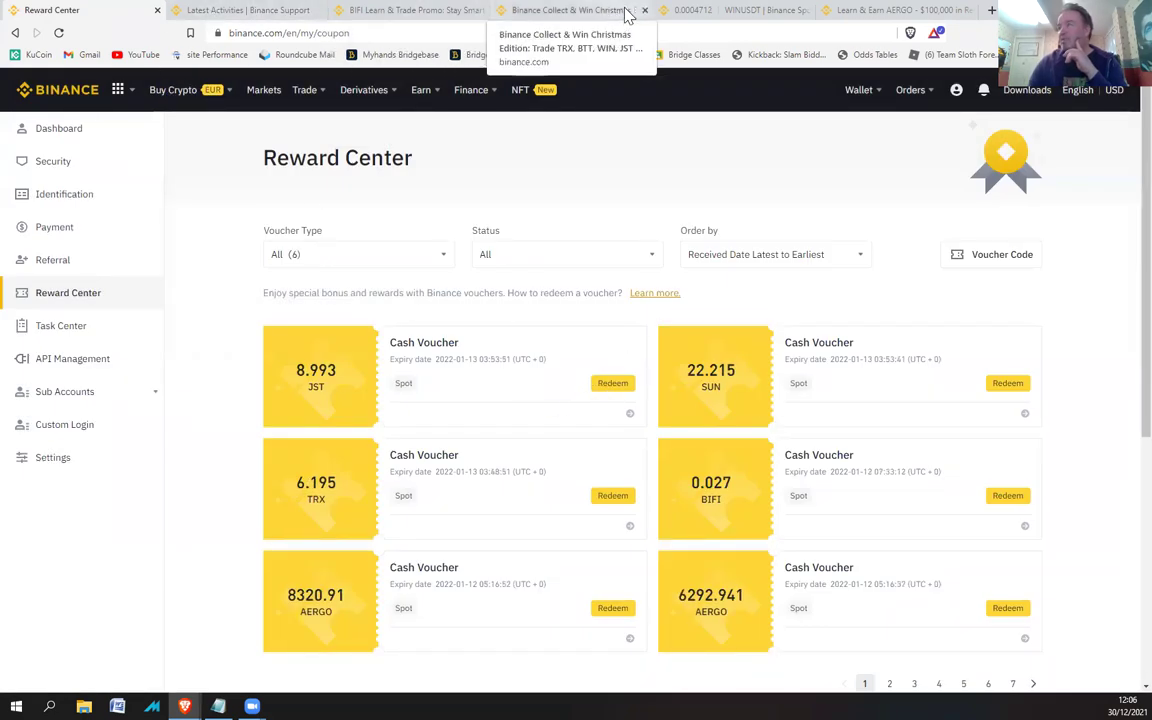
Switch the trading page to the JST/USDT pair
left_click(745, 12)
mouse_move(53, 150)
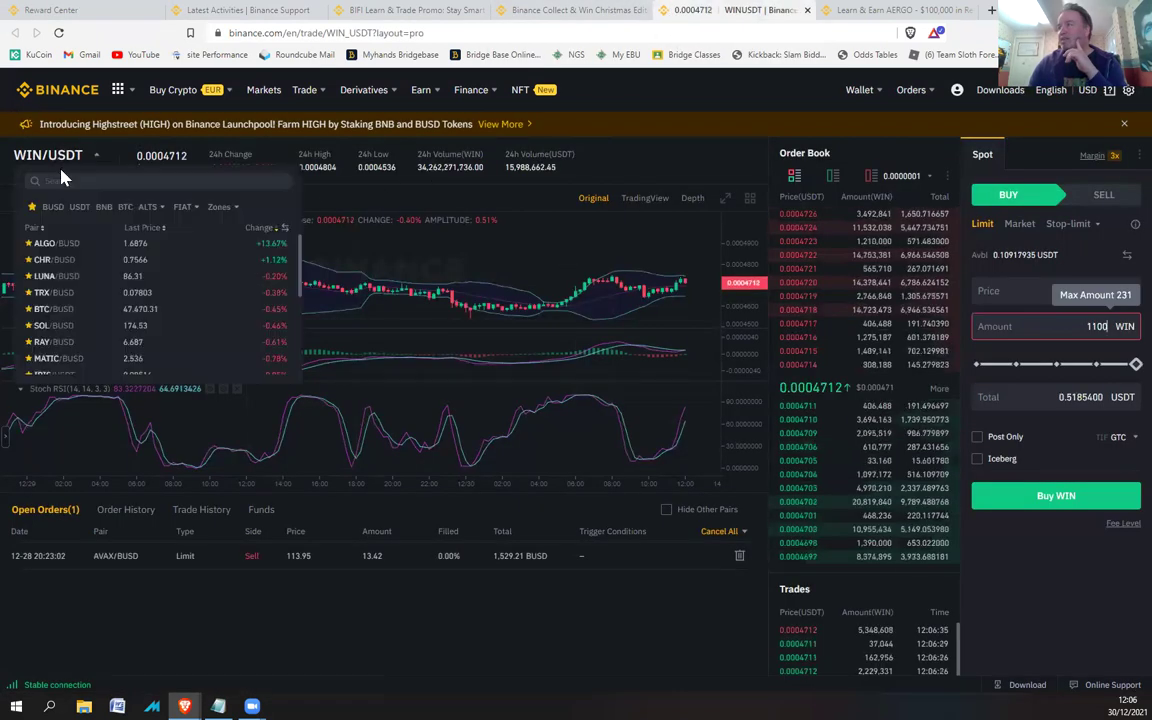
left_click(60, 180)
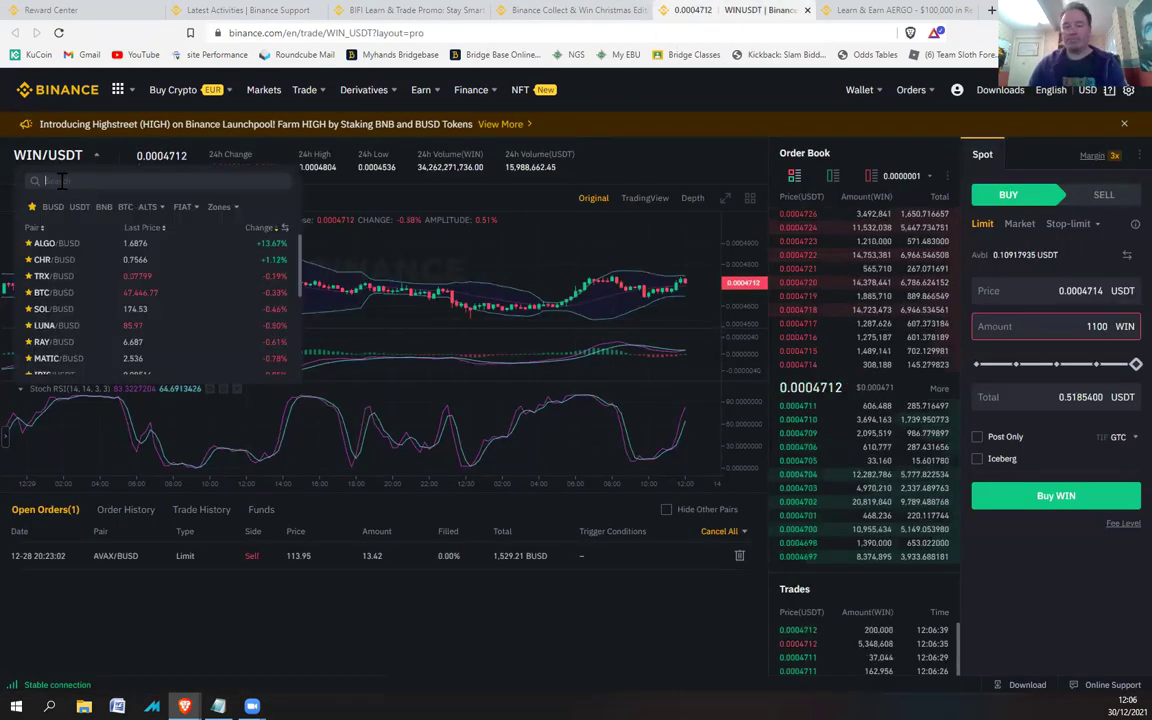
type("3st")
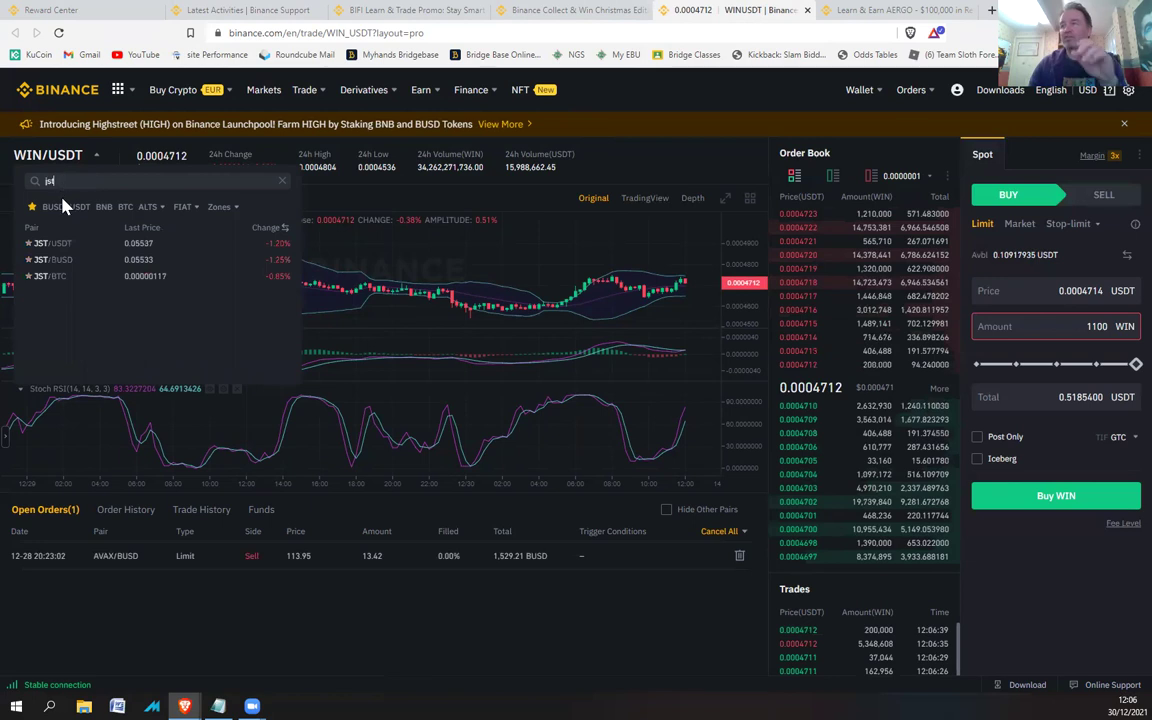
left_click(41, 245)
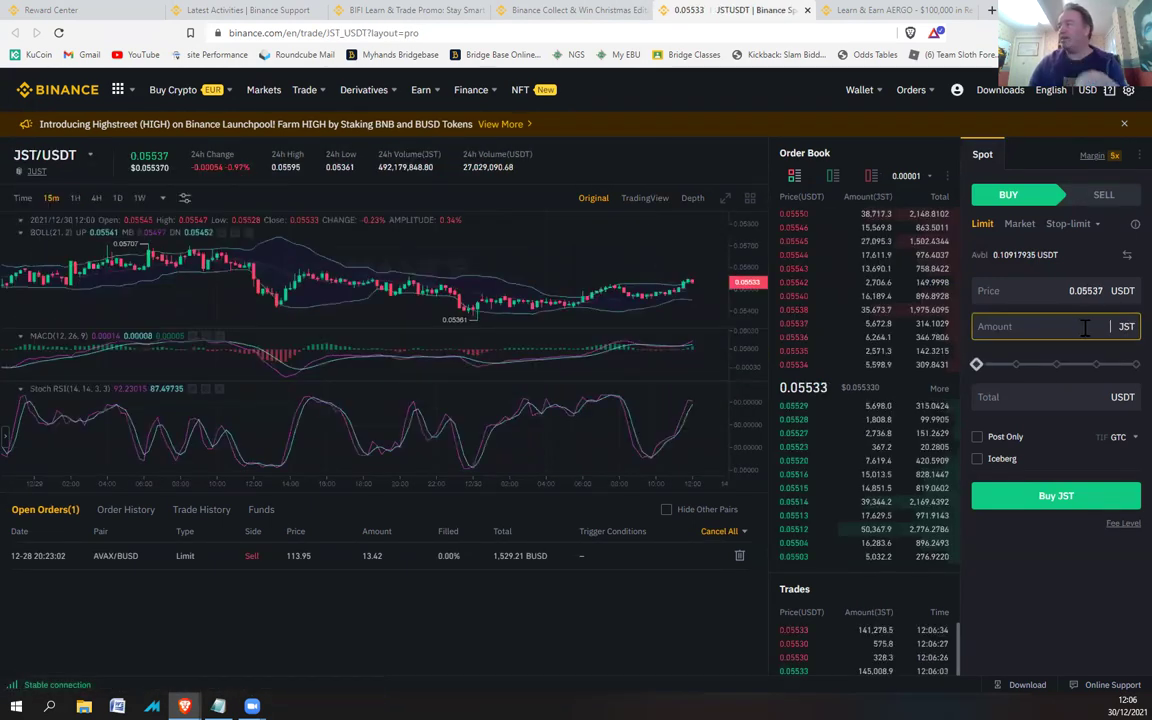
Draft 9 JST at the 0.05534 USDT order-book price, then return to the Reward Center
type("9")
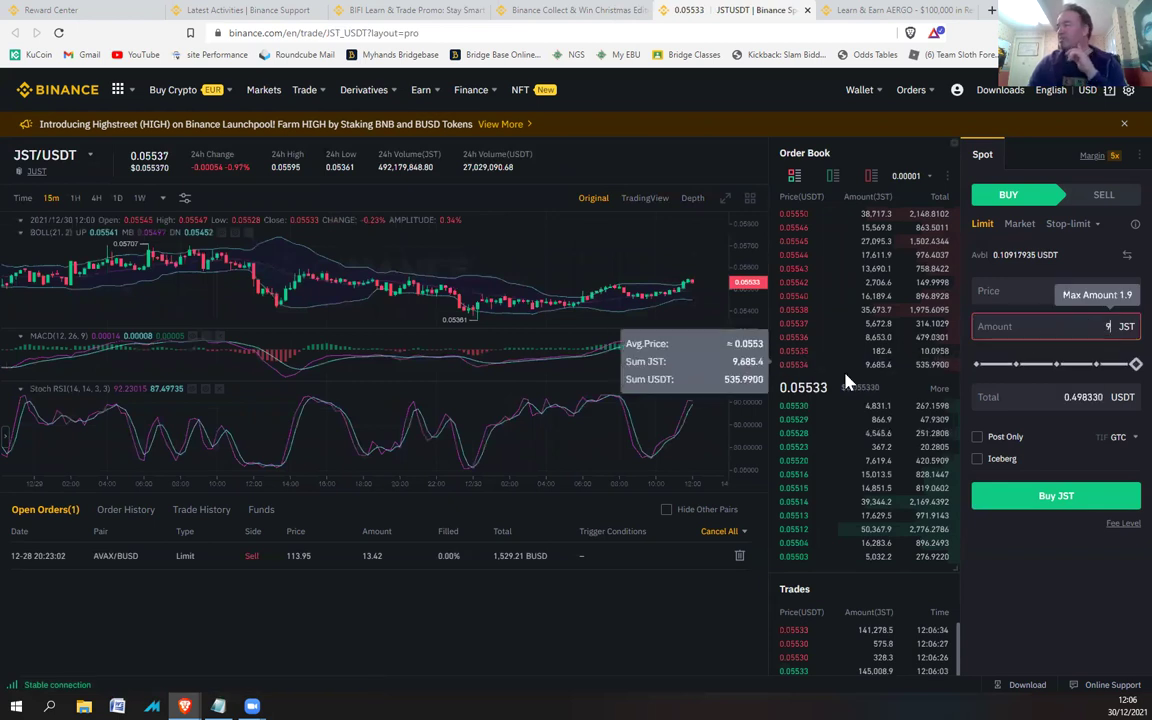
left_click(802, 364)
double_click(1104, 326)
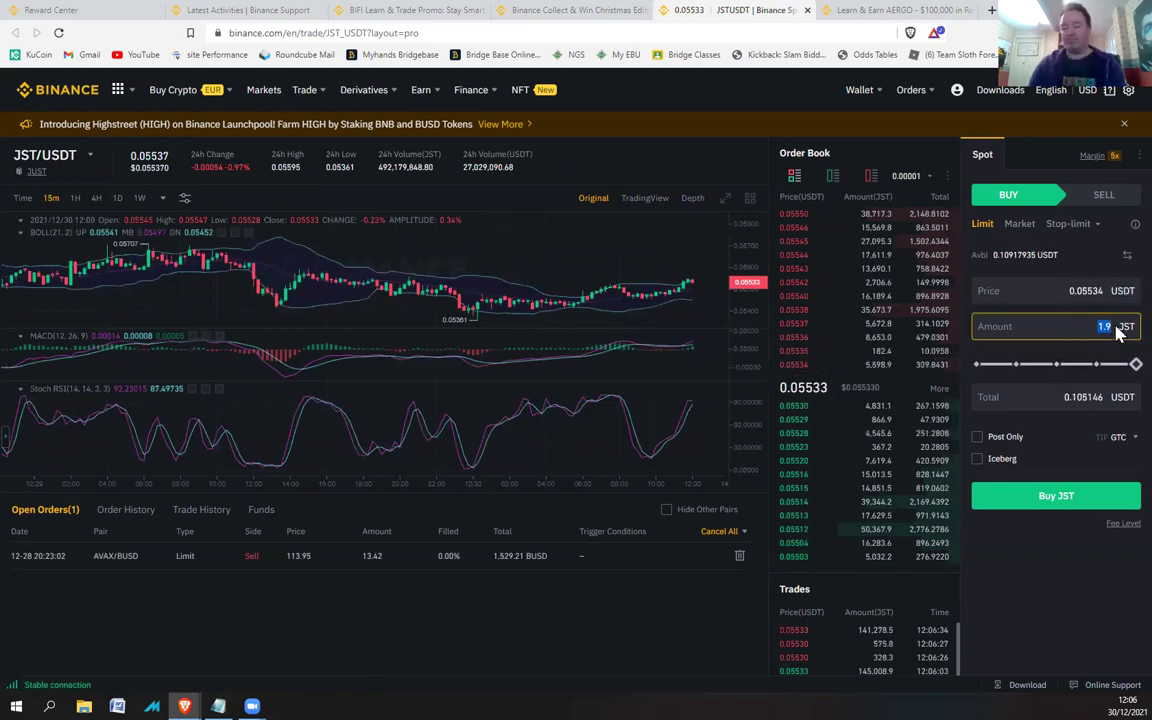
type("9")
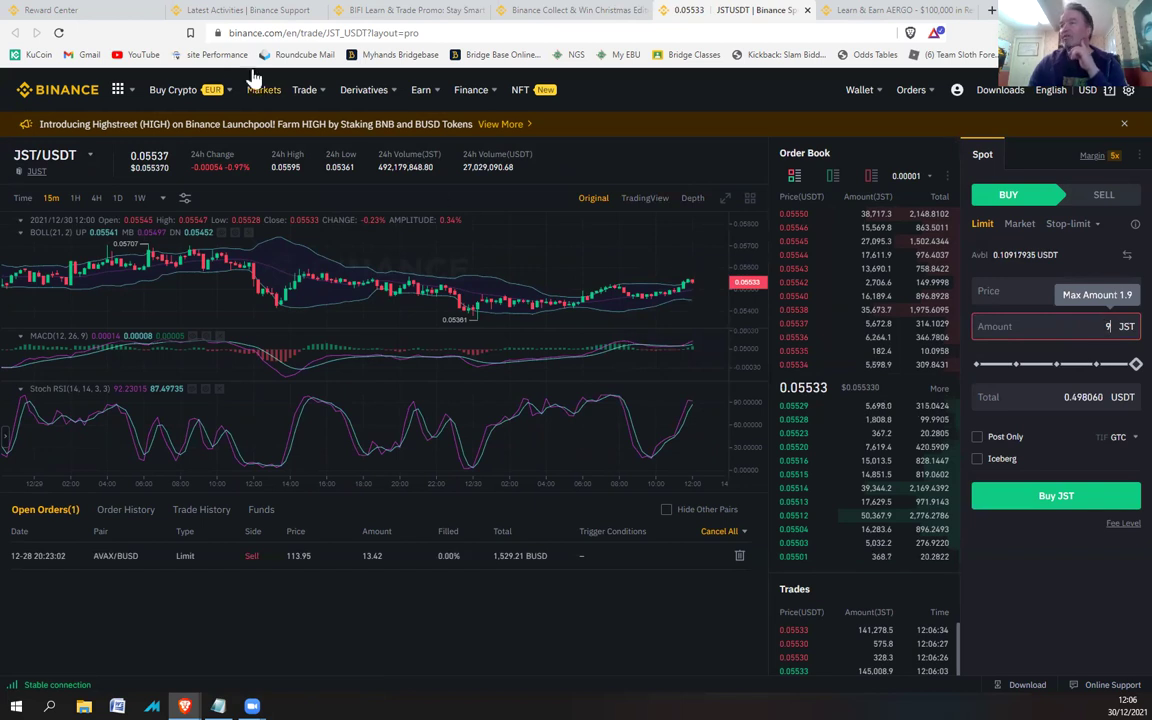
left_click(72, 11)
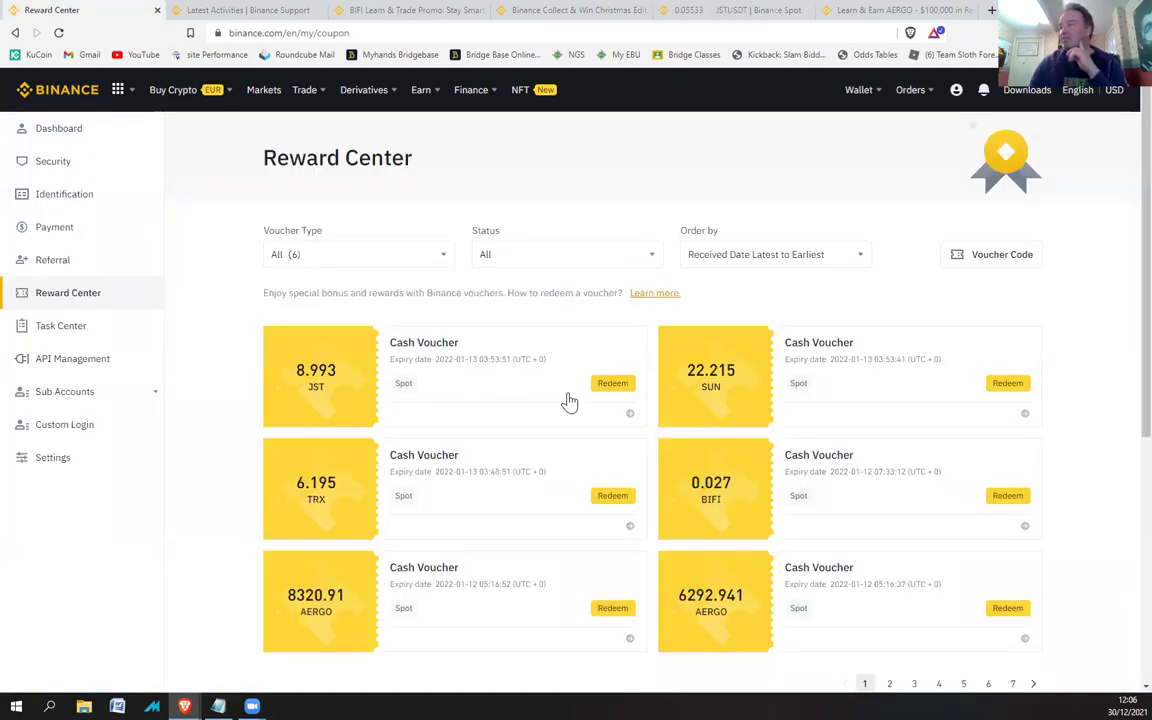
Redeem and confirm the JST, SUN and TRX cash vouchers one after another
left_click(612, 384)
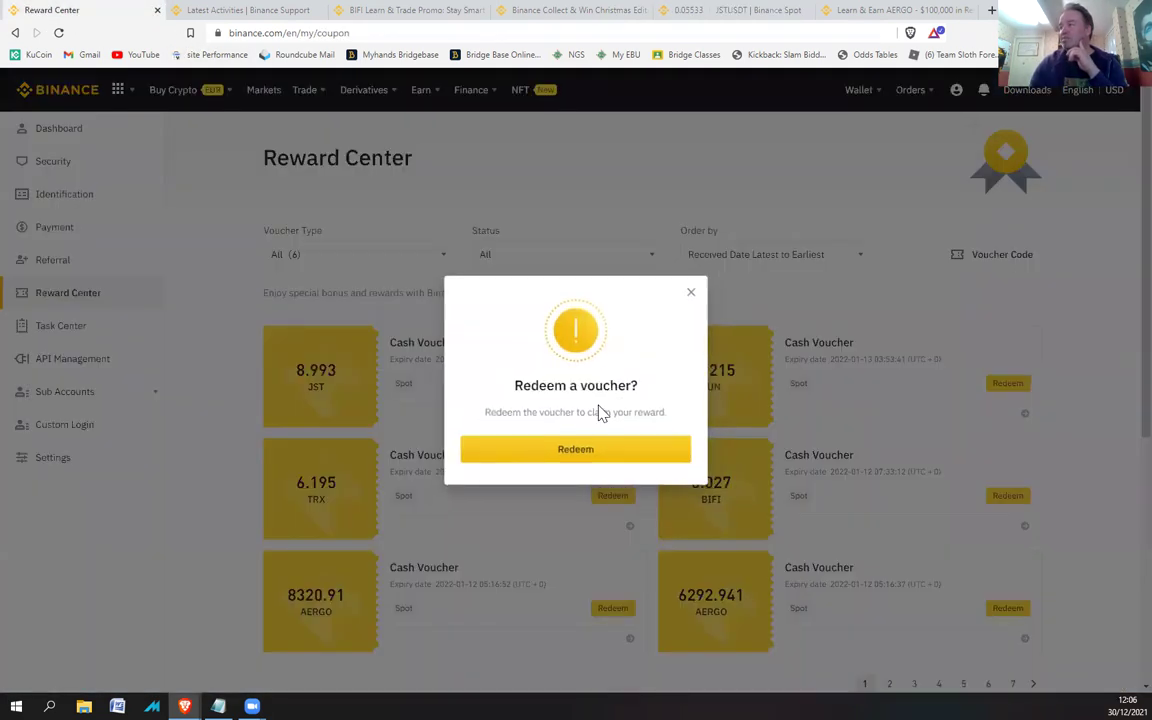
left_click(568, 452)
left_click(690, 291)
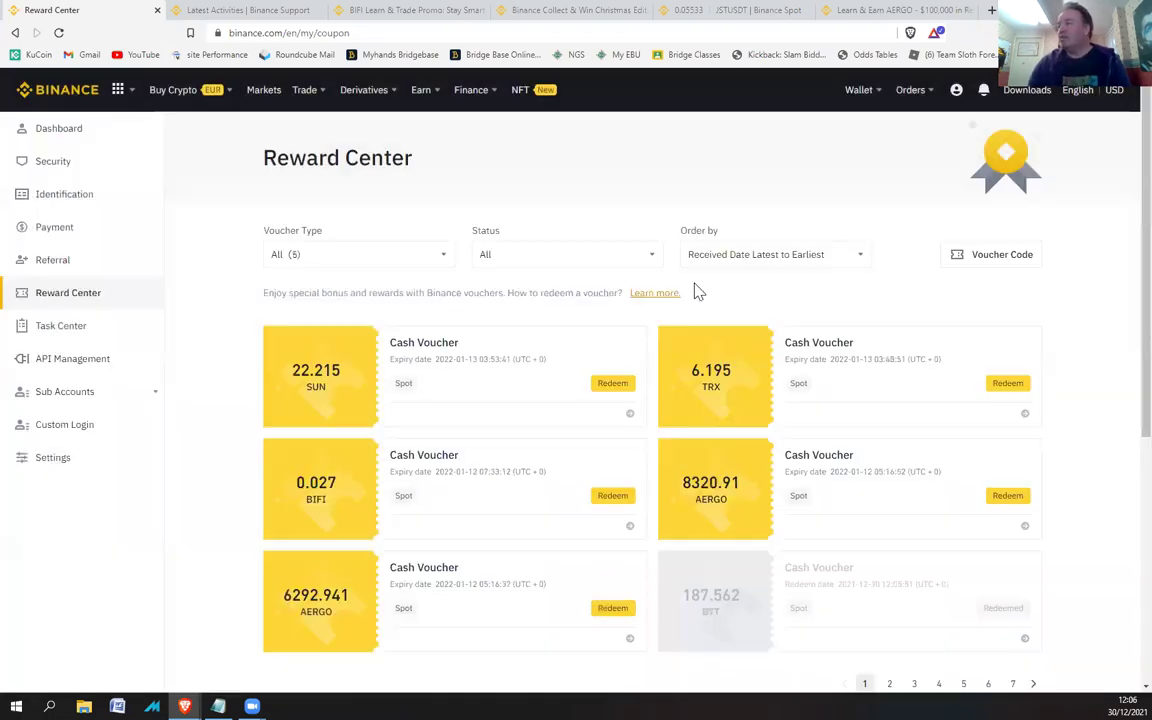
left_click(612, 386)
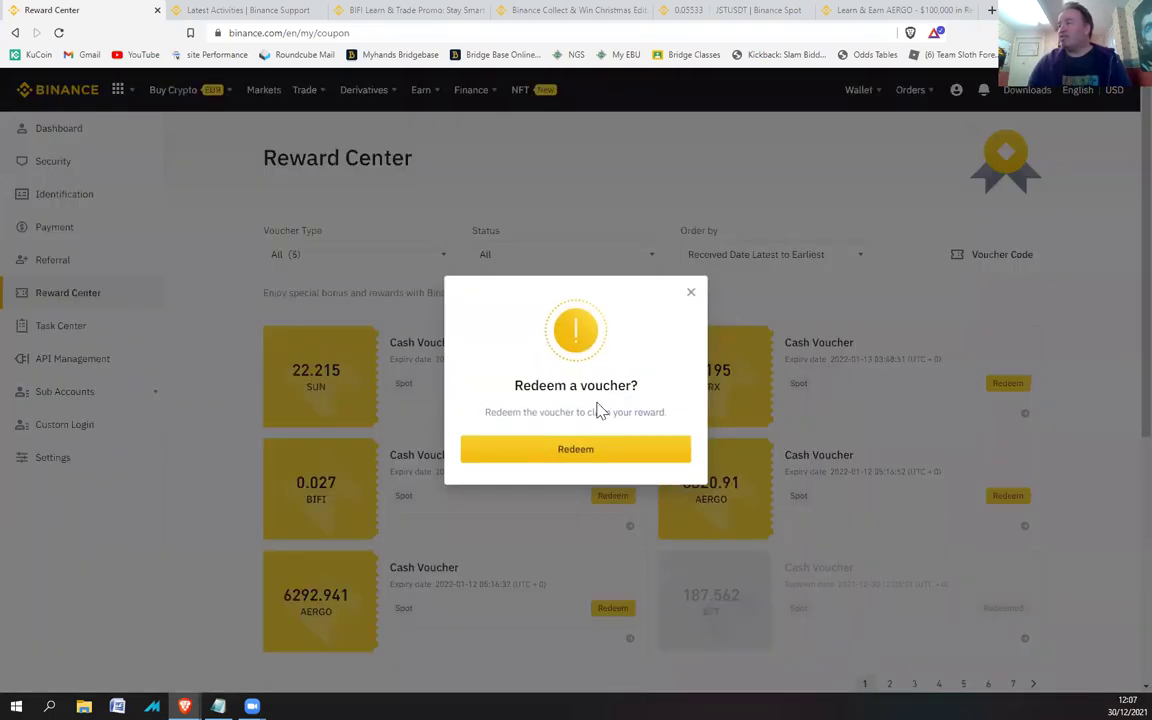
left_click(575, 452)
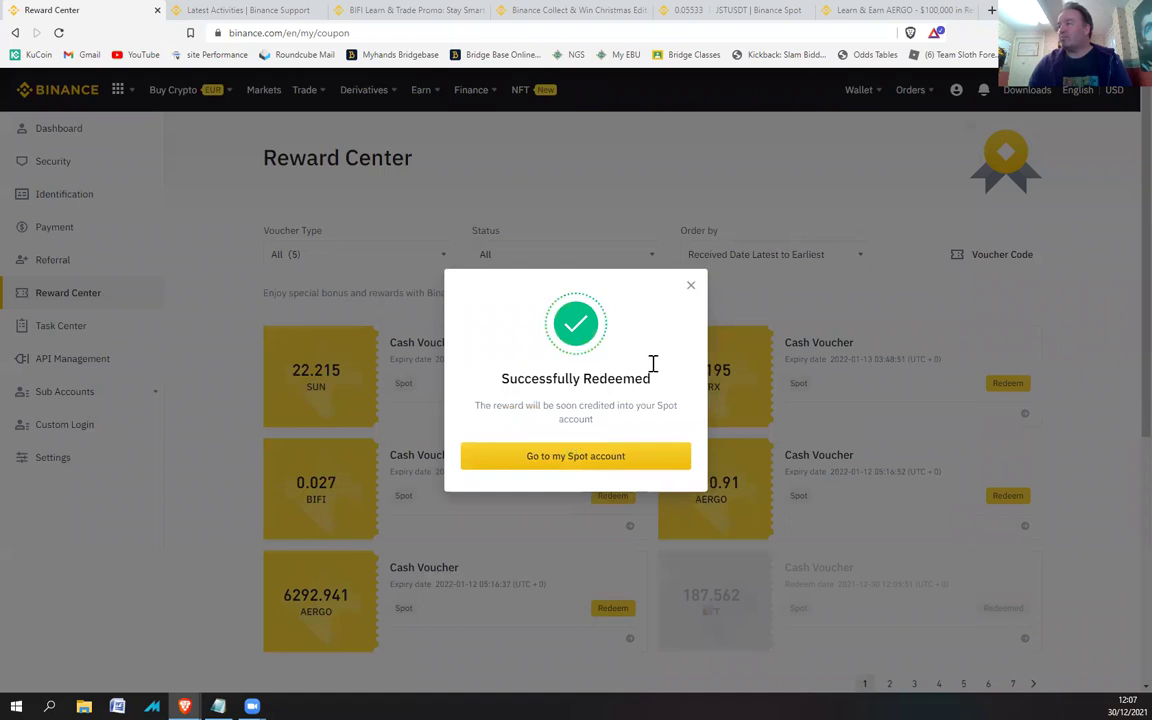
left_click(691, 290)
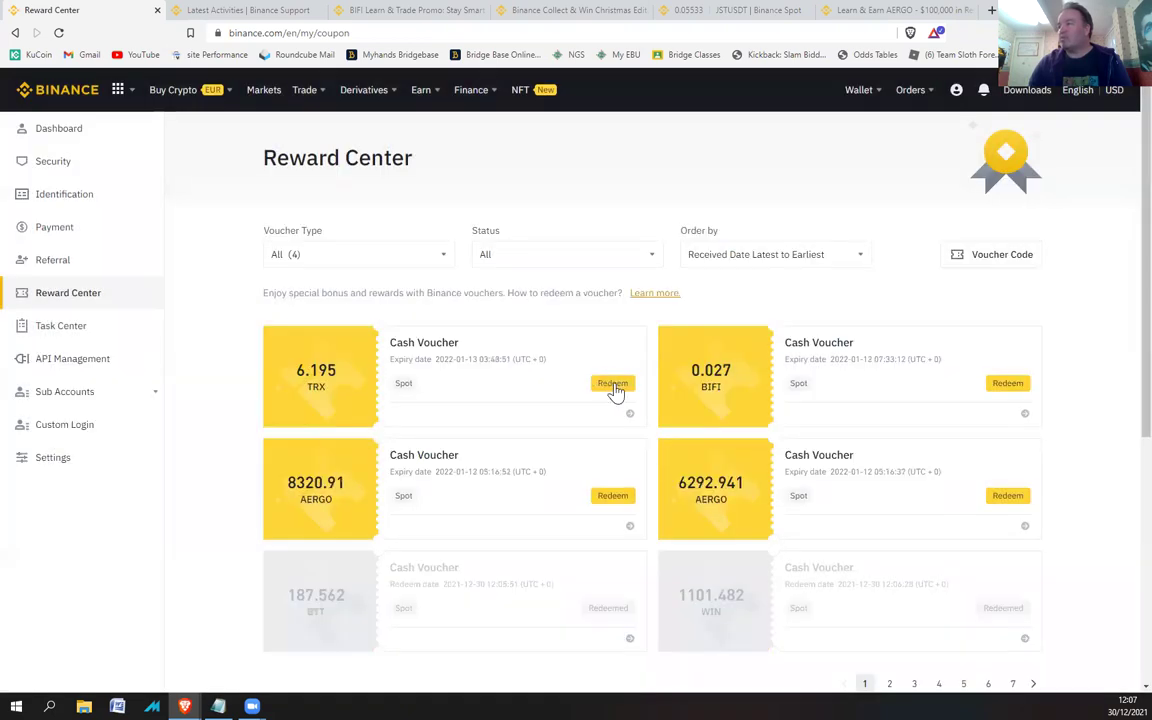
left_click(613, 384)
left_click(588, 451)
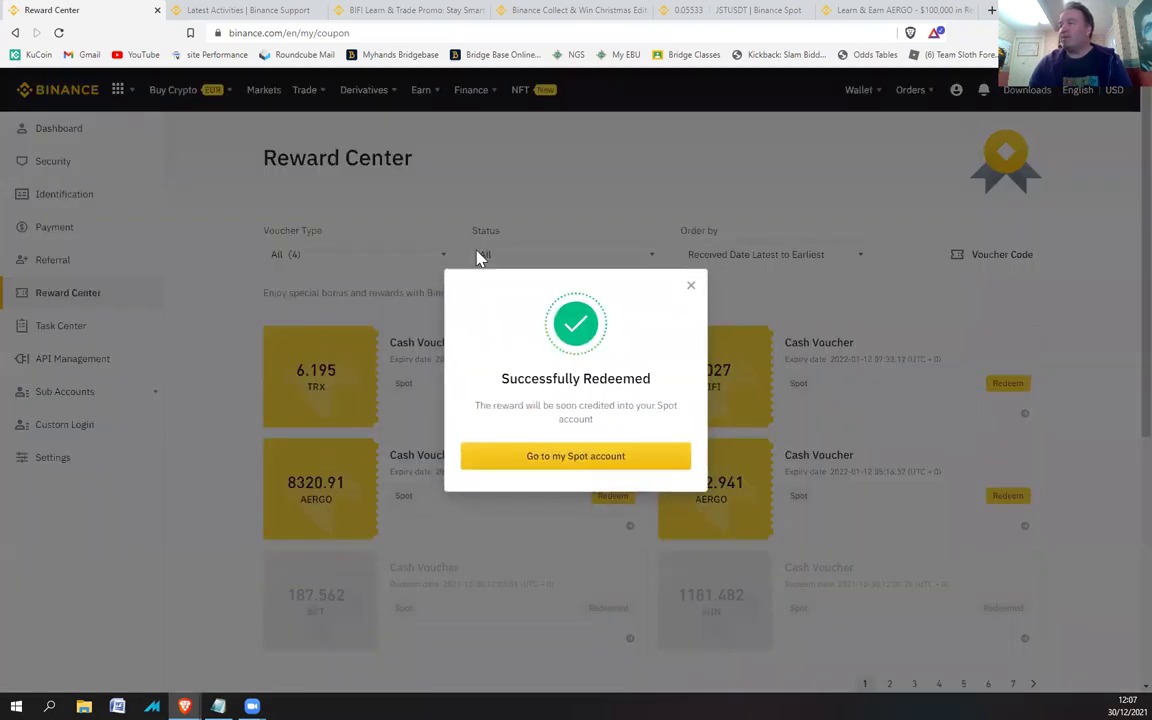
left_click(691, 291)
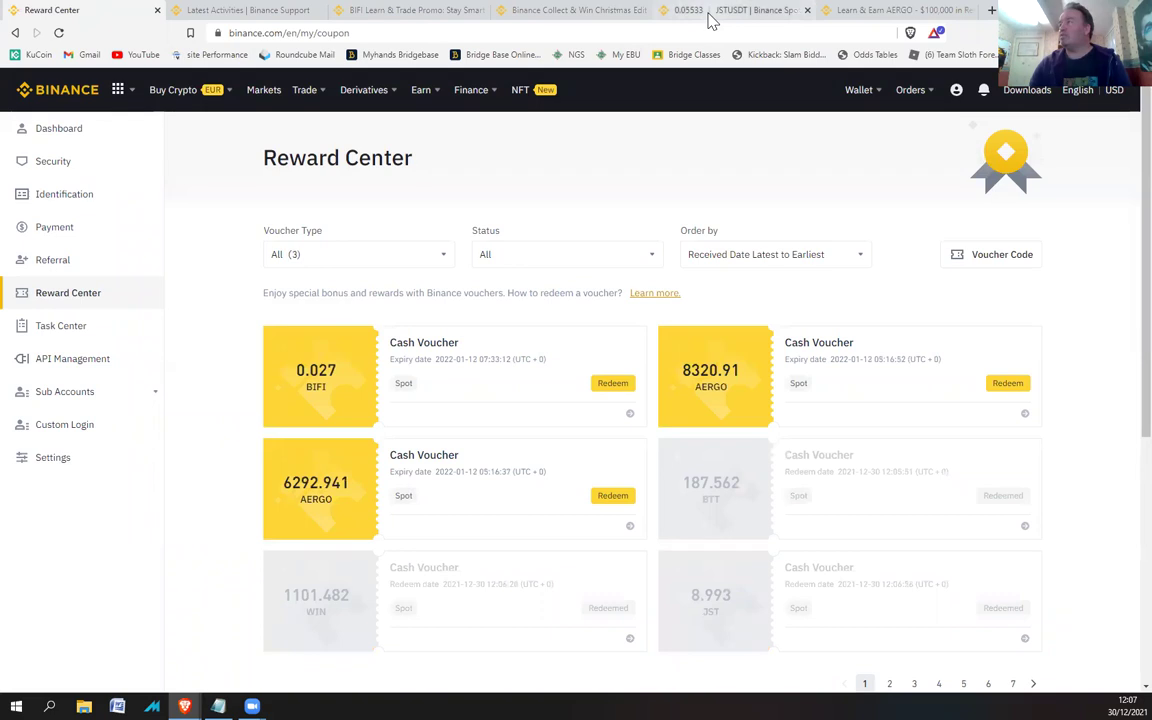
left_click(370, 12)
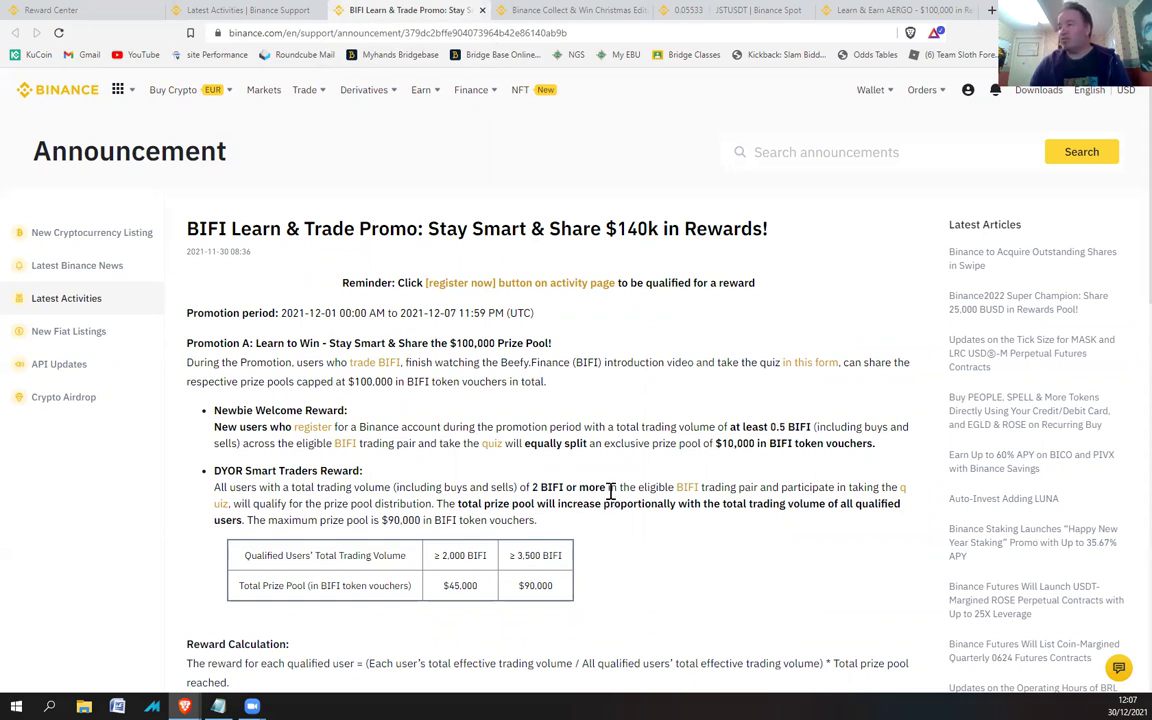
left_click(268, 14)
left_click(80, 10)
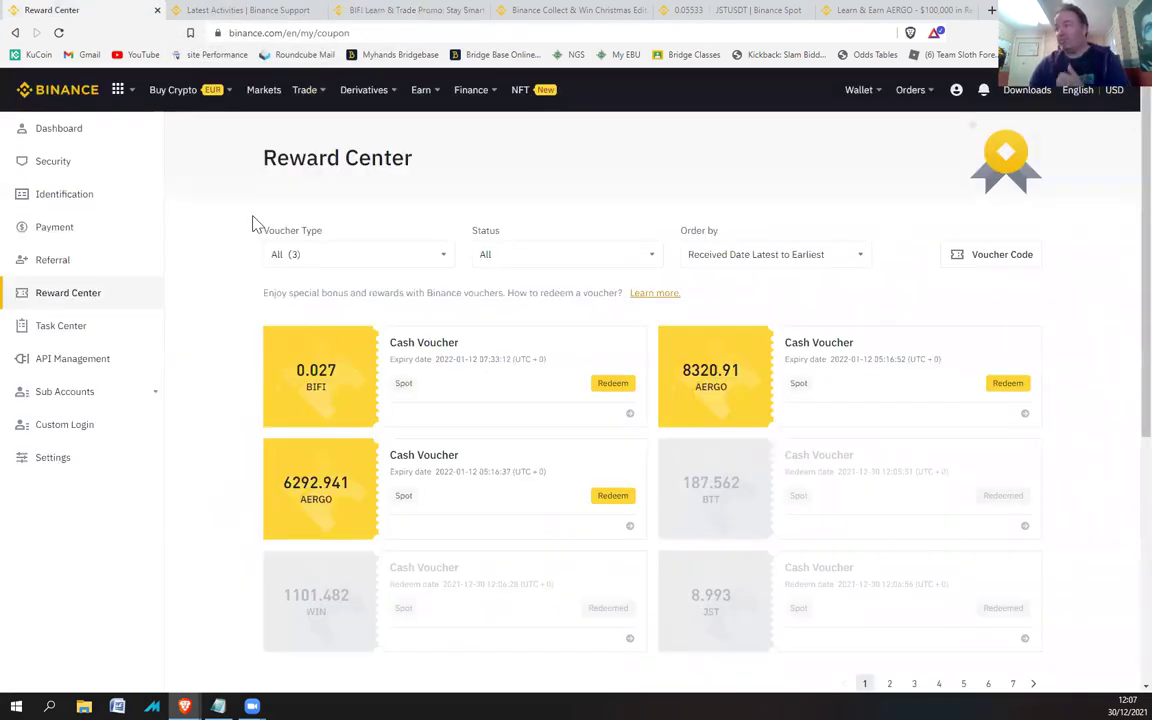
Open BIFI/BUSD and enter 0.027 BIFI, a total of about 31.74 BUSD, then return to the Reward Center
left_click(727, 11)
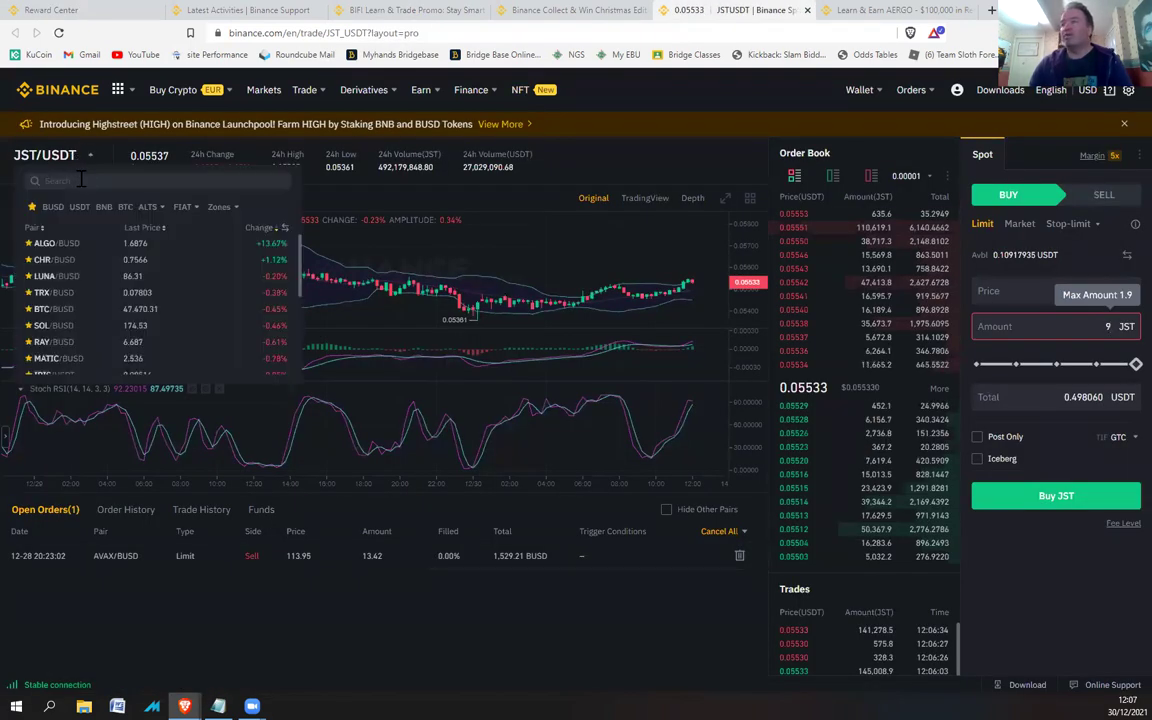
left_click(81, 178)
type("bif")
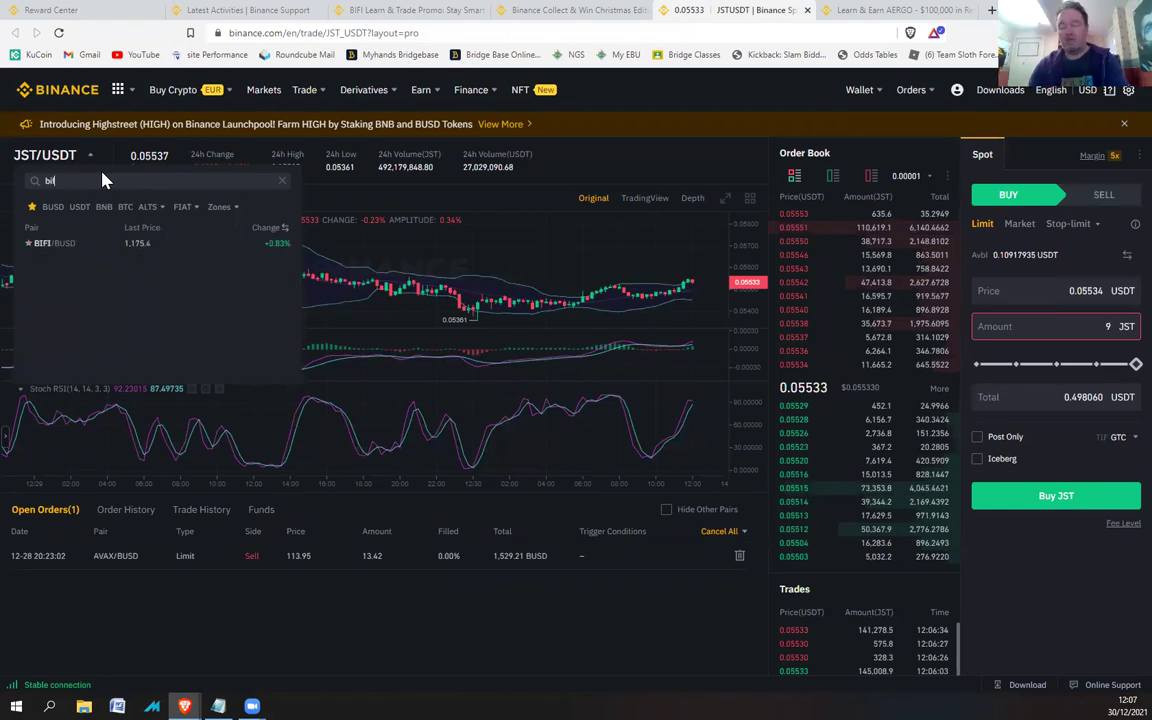
type("i")
left_click(44, 250)
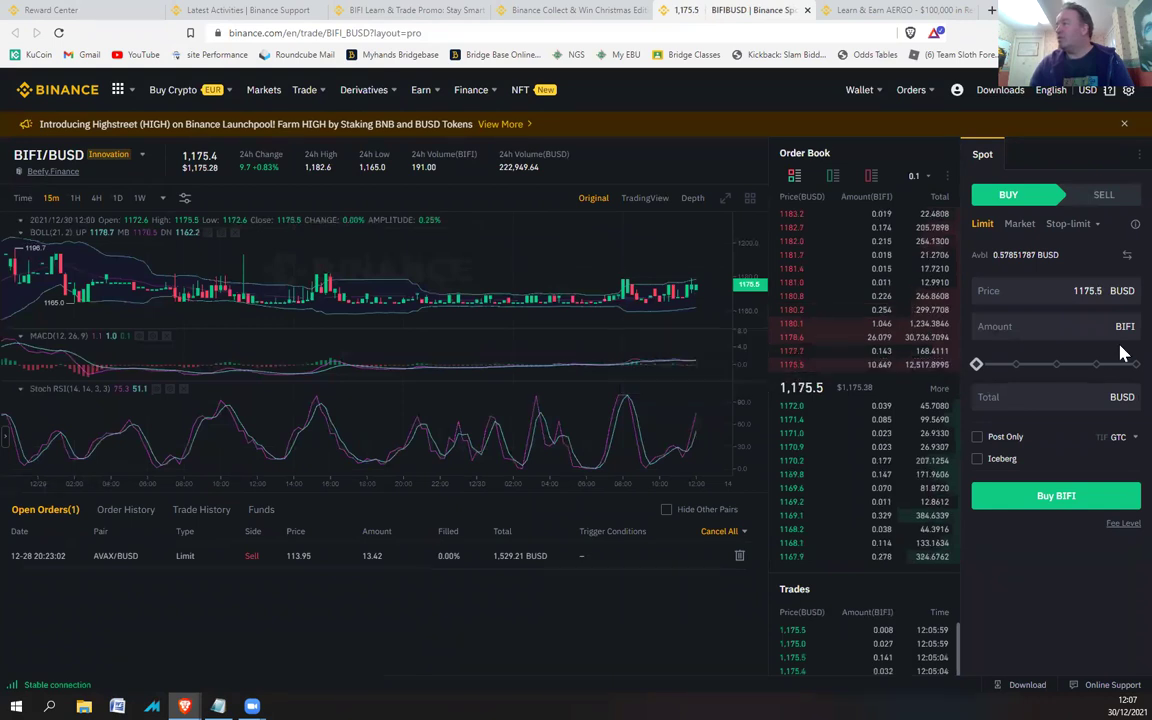
left_click(1090, 328)
type("0")
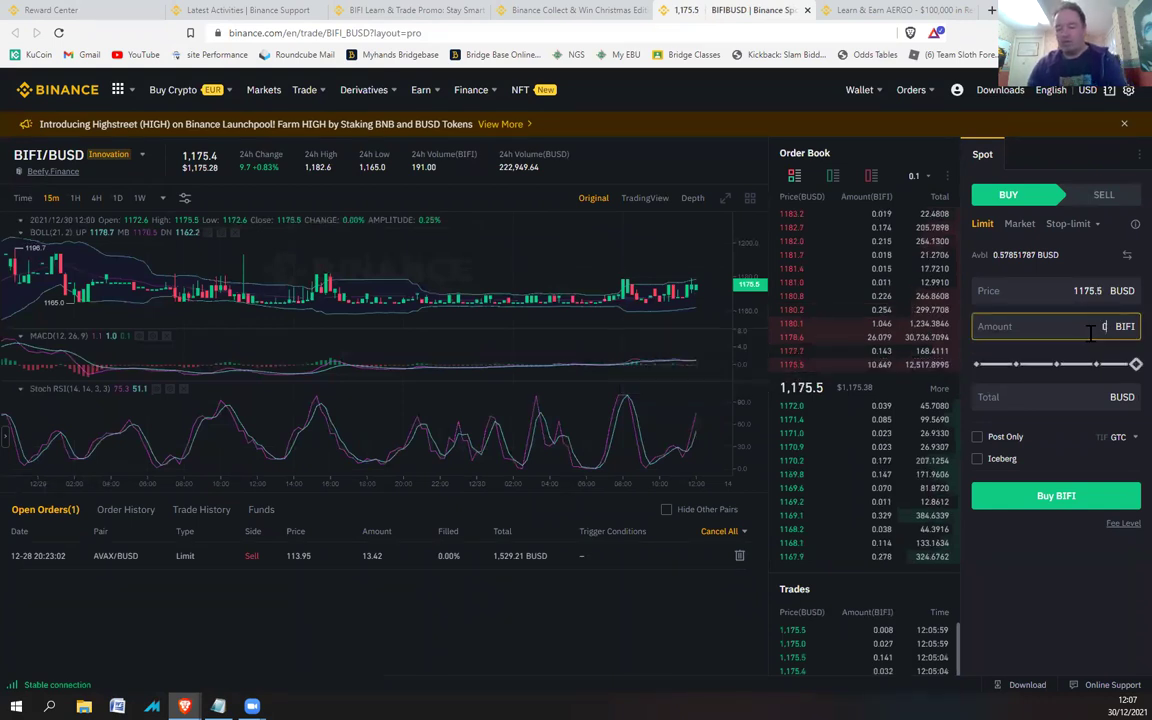
type(".027")
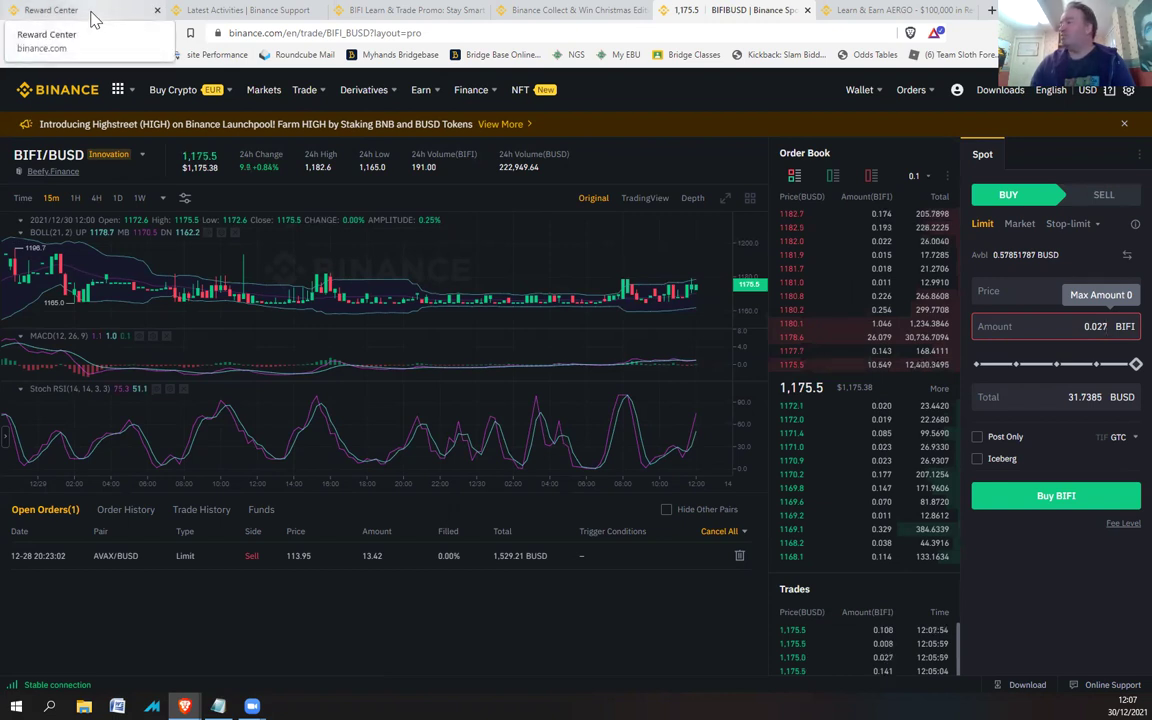
left_click(52, 10)
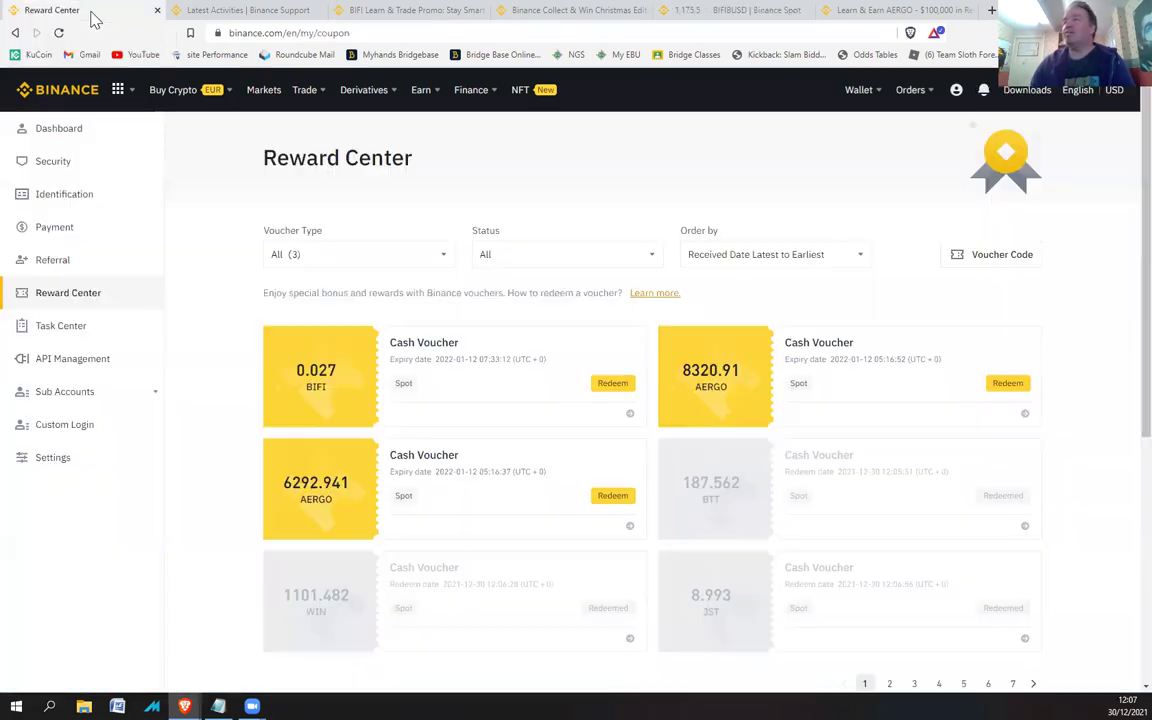
Redeem and confirm the 0.027 BIFI cash voucher, then close the success popup
left_click(613, 384)
left_click(581, 452)
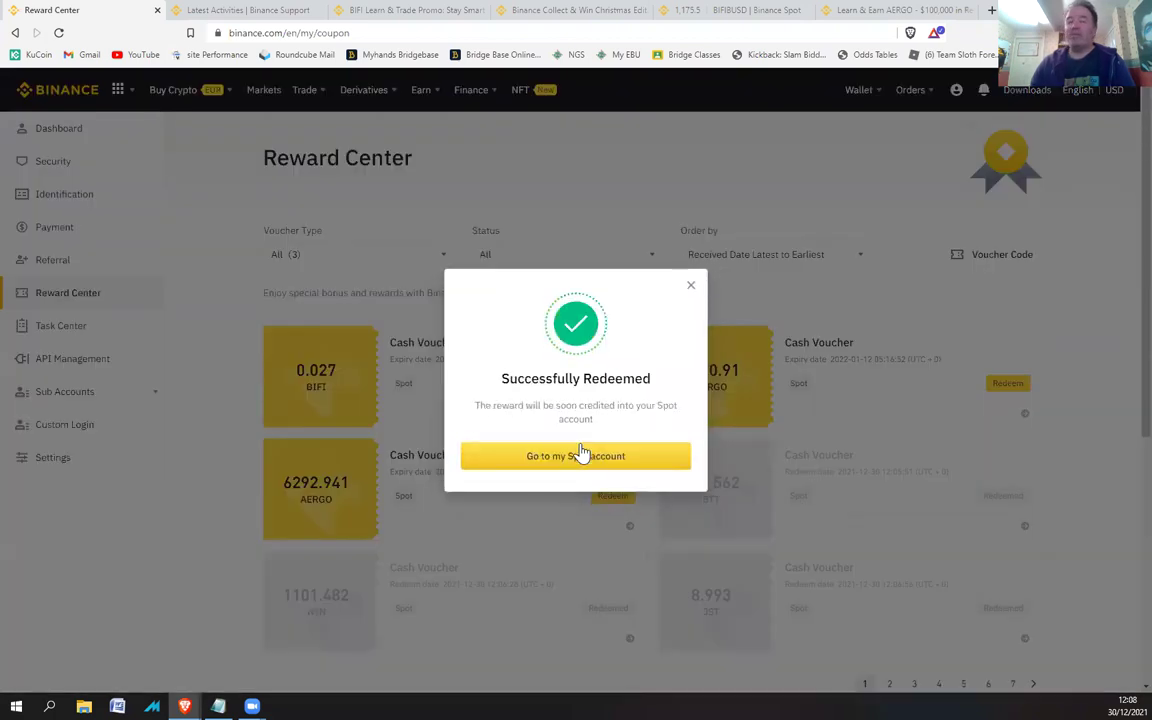
left_click(690, 287)
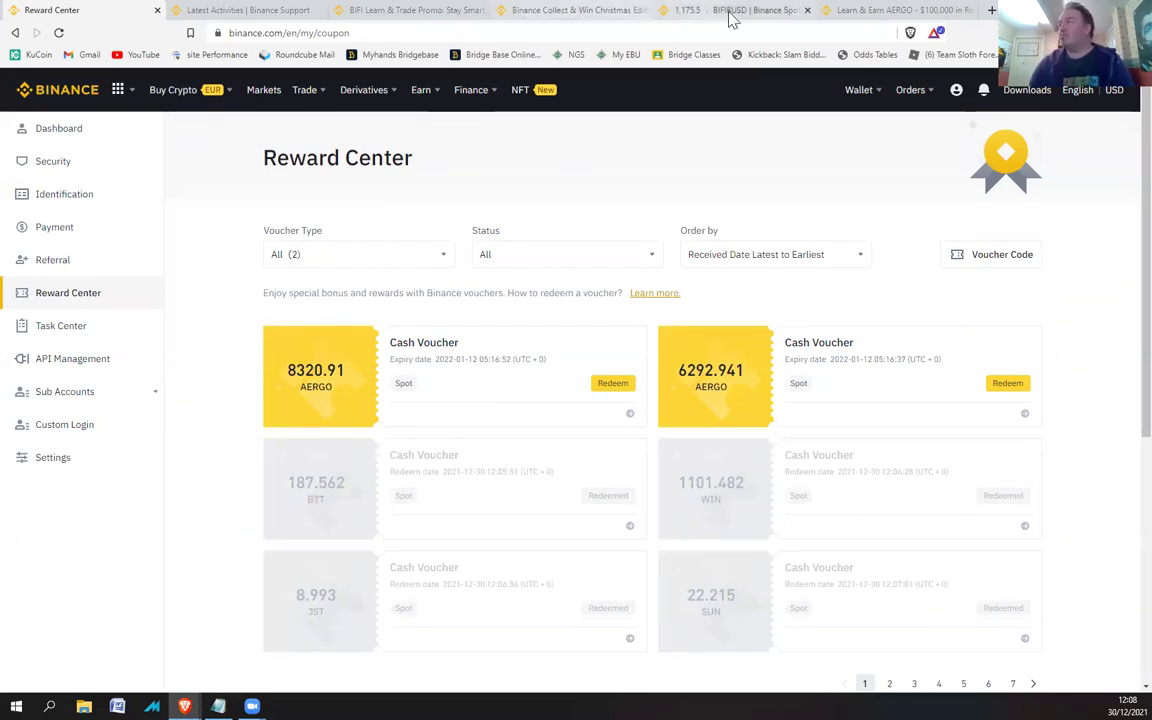
Find the $40,000 Promotion B prize pool in the Learn & Earn AERGO announcement and open its register-now link in a new tab
left_click(847, 10)
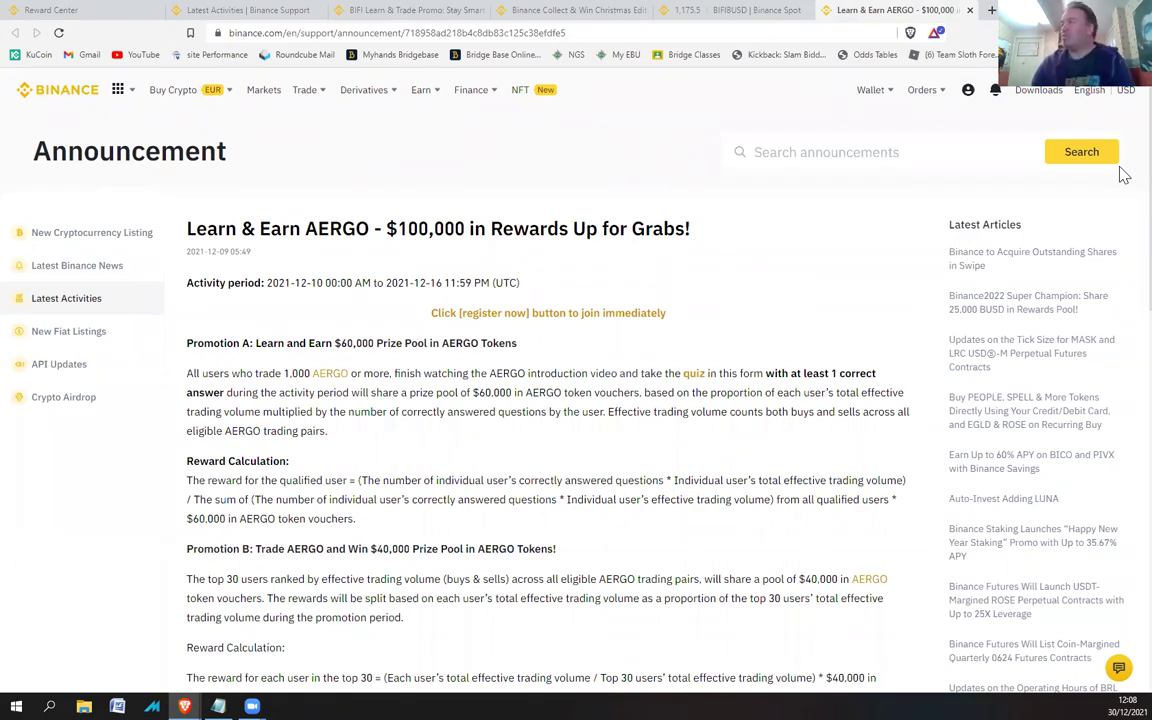
scroll(1123, 205, "down", 1)
scroll(1123, 205, "down", 3)
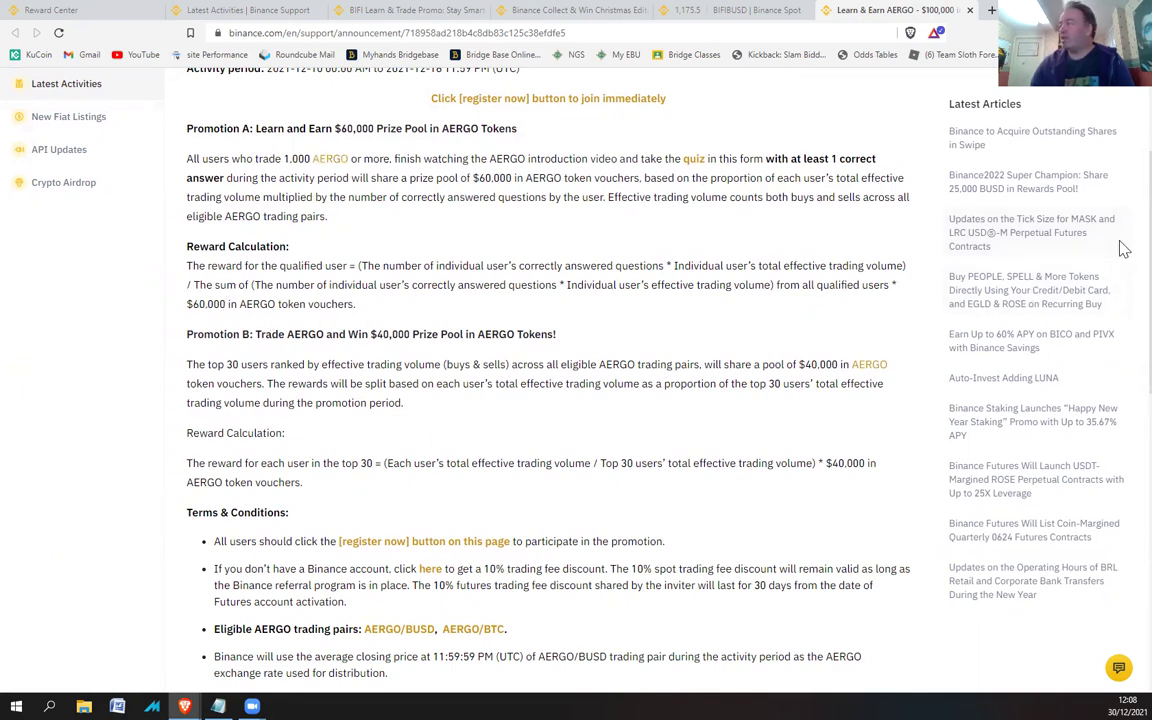
scroll(1124, 260, "down", 3)
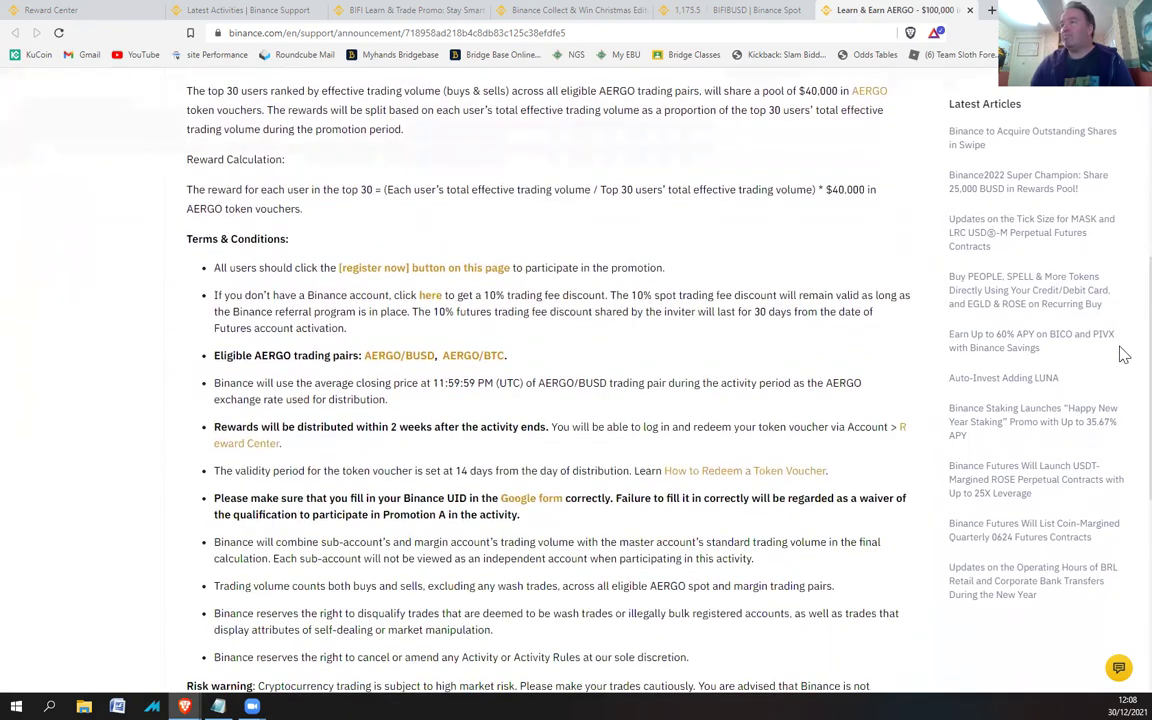
scroll(1124, 304, "up", 2)
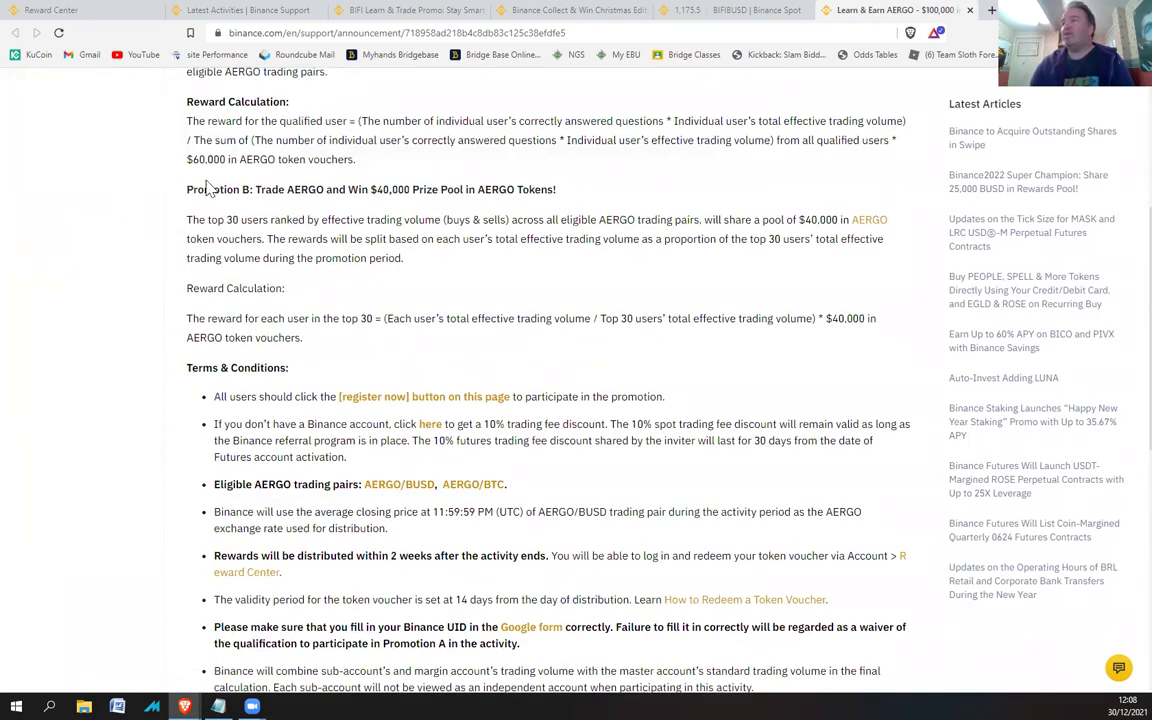
left_click_drag(204, 189, 293, 197)
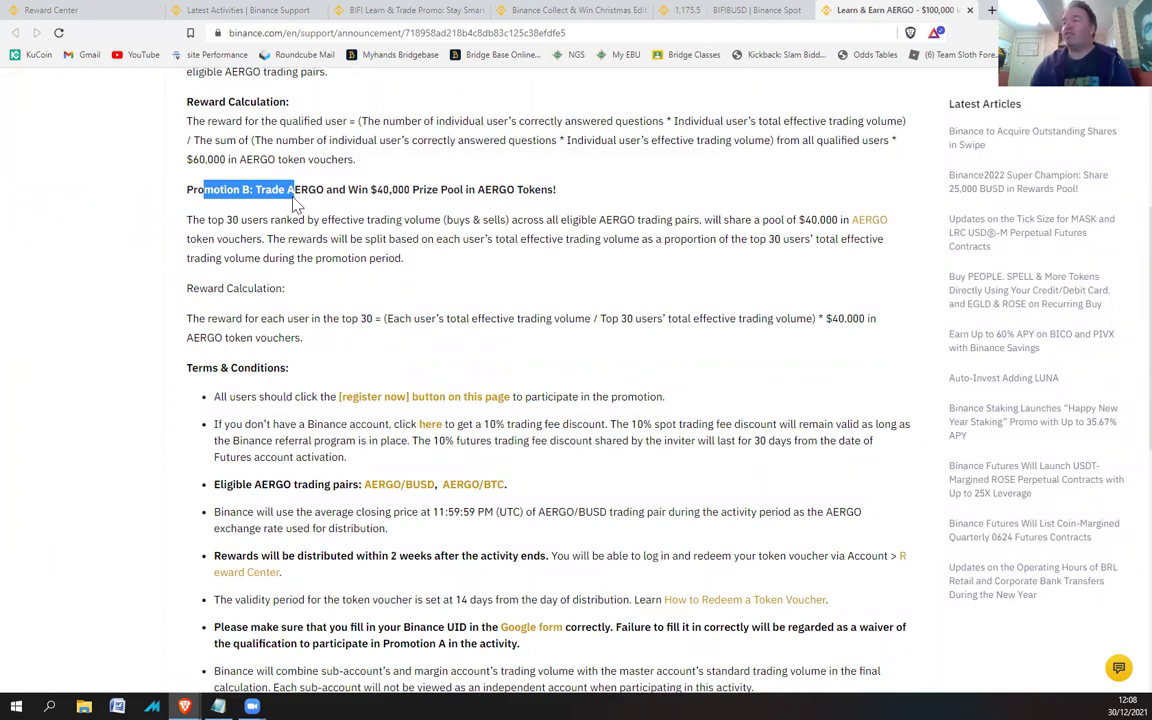
left_click_drag(370, 189, 414, 196)
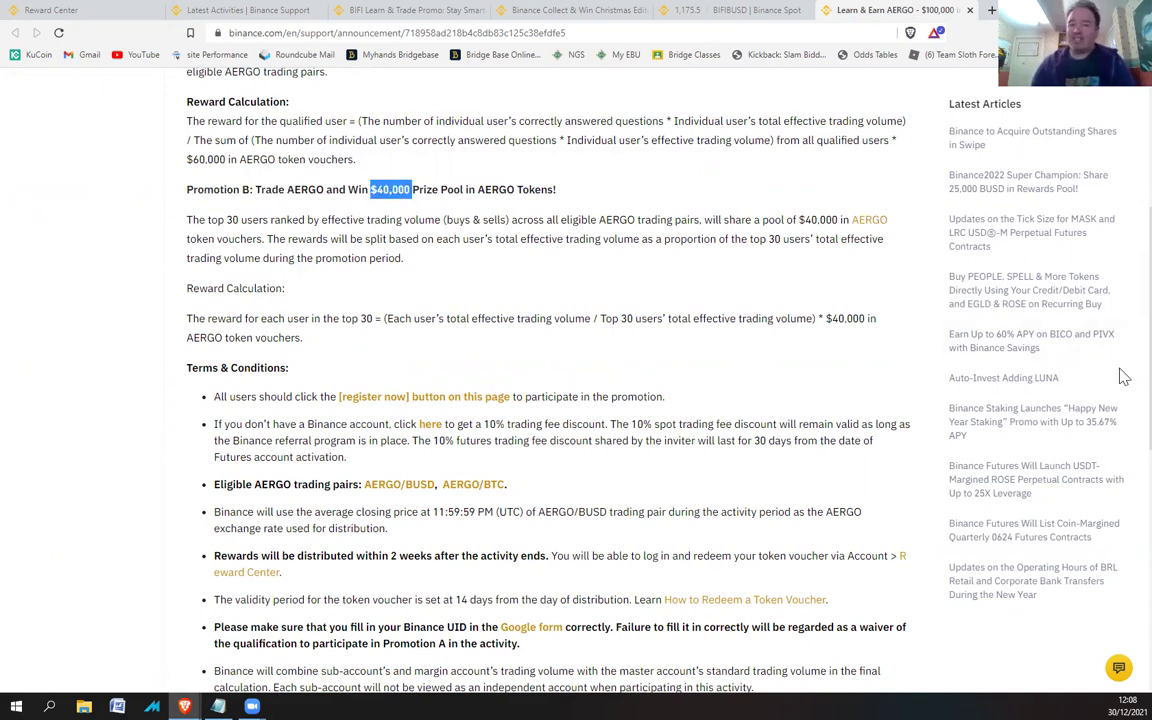
scroll(1122, 376, "up", 4)
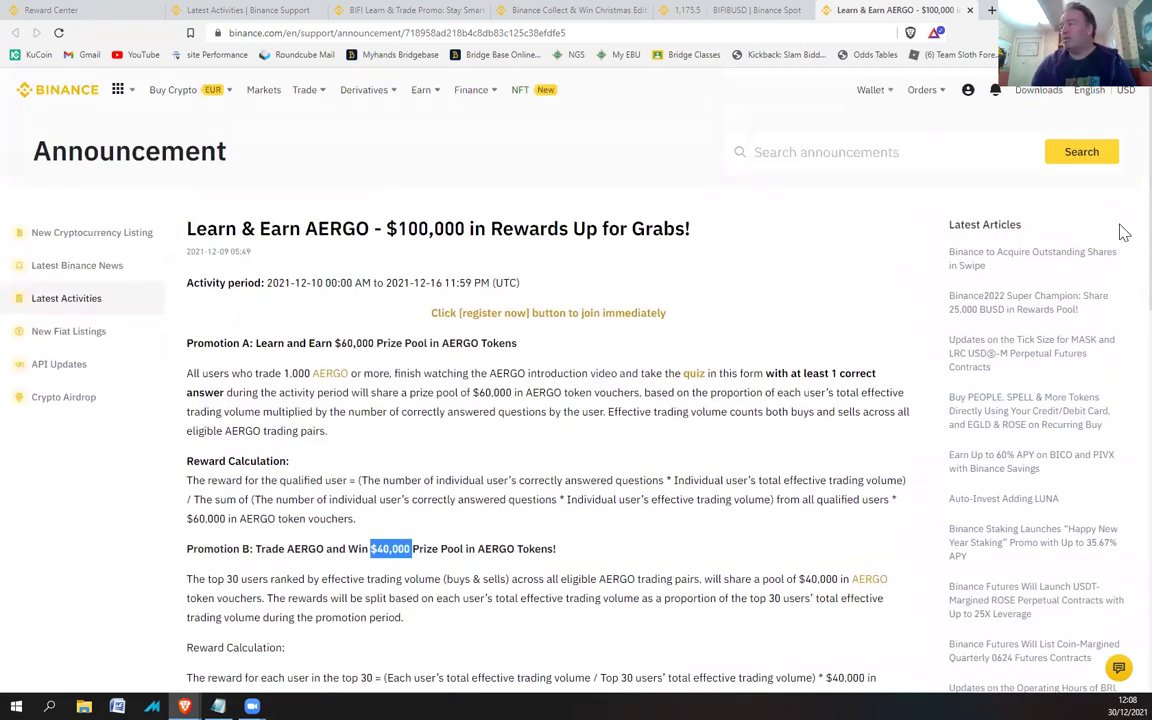
right_click(550, 318)
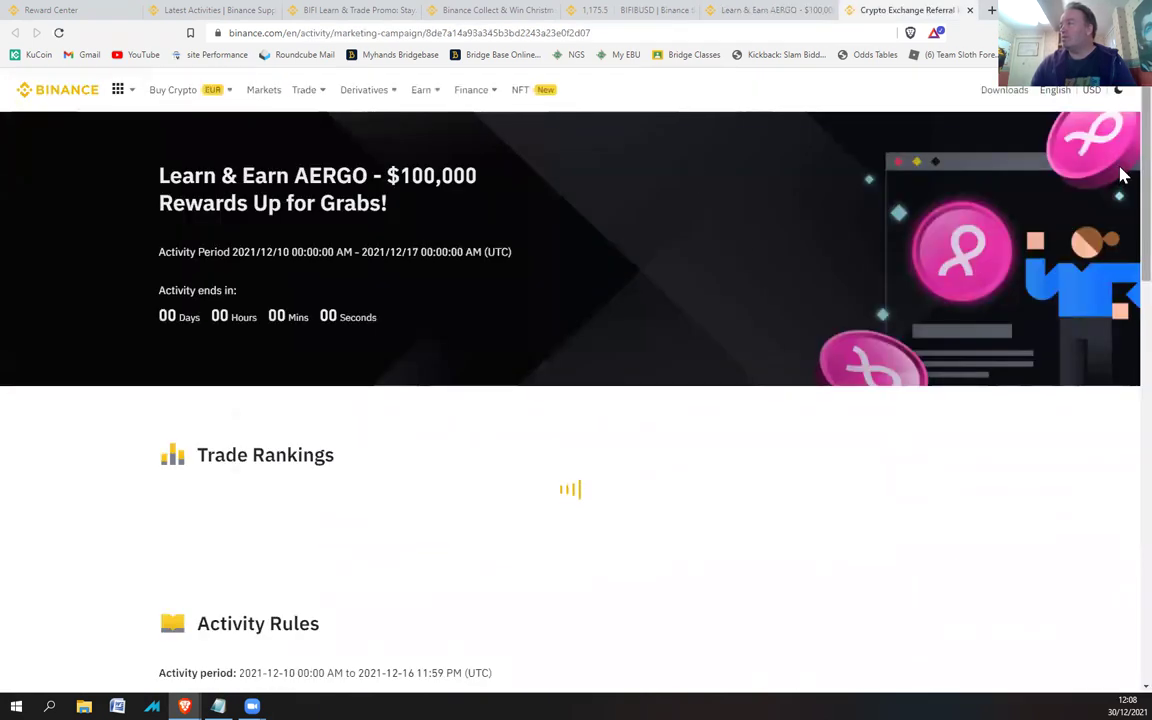
Highlight rank 06 in the Trade Rankings and the 4014061 AERGO trading volume
scroll(1122, 226, "down", 3)
scroll(1121, 240, "down", 3)
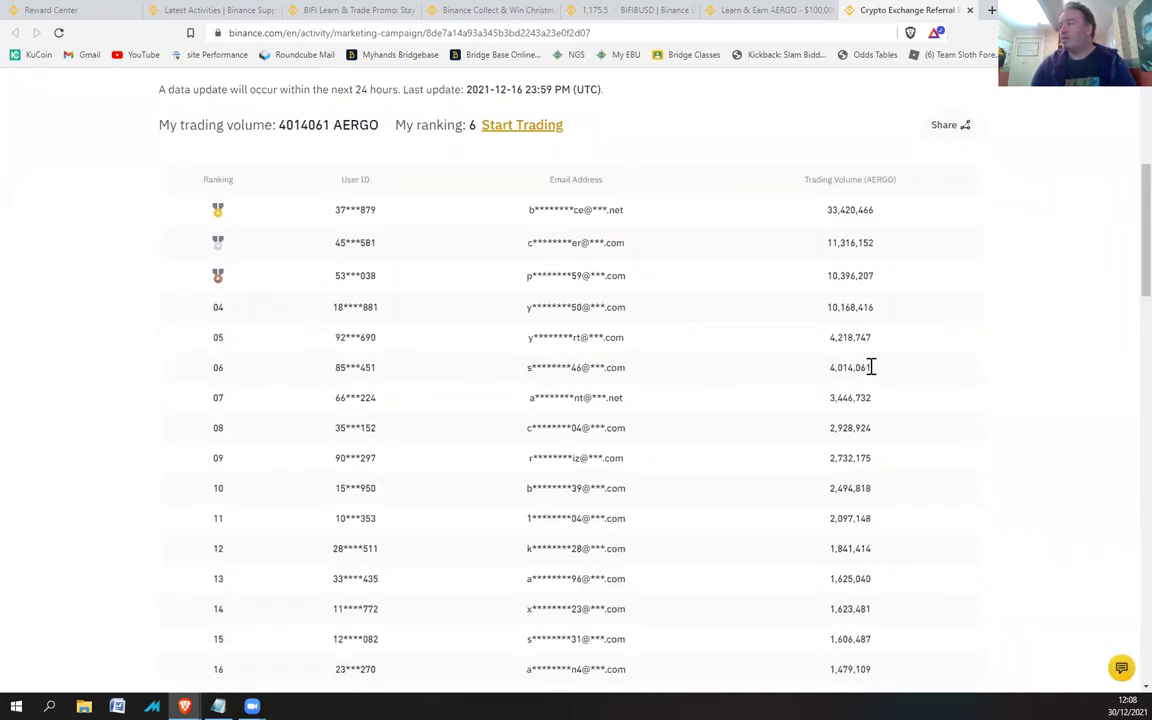
left_click_drag(872, 367, 212, 375)
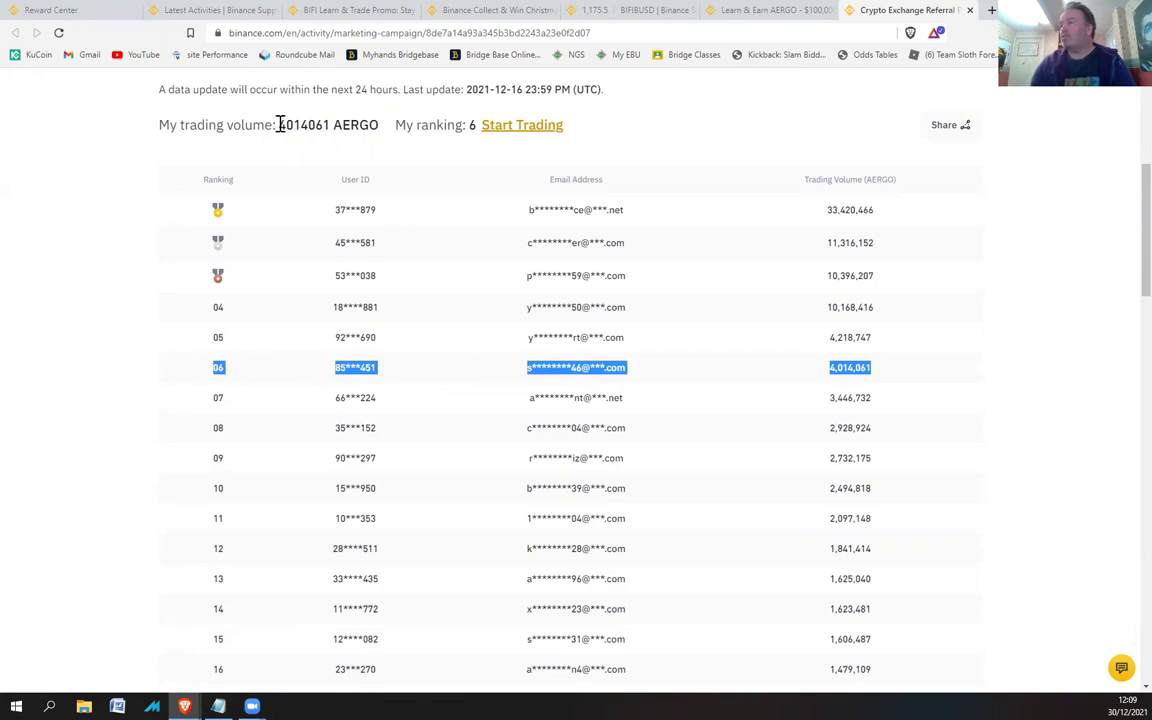
left_click_drag(280, 125, 331, 129)
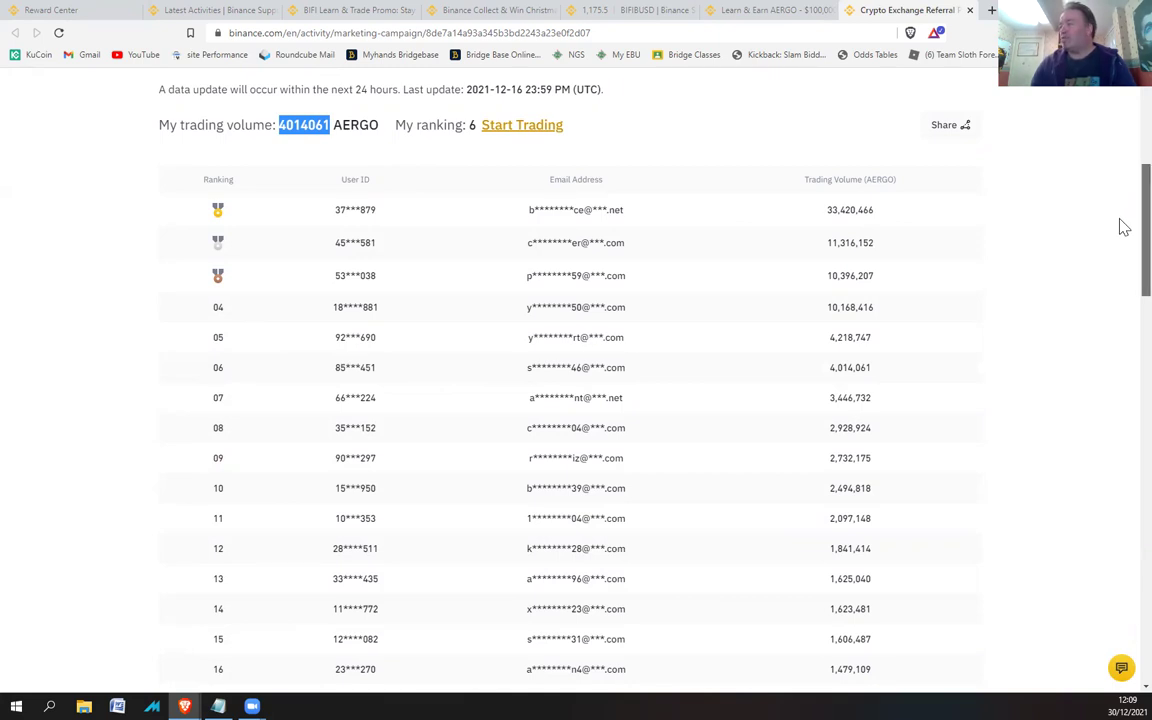
scroll(1123, 227, "down", 6)
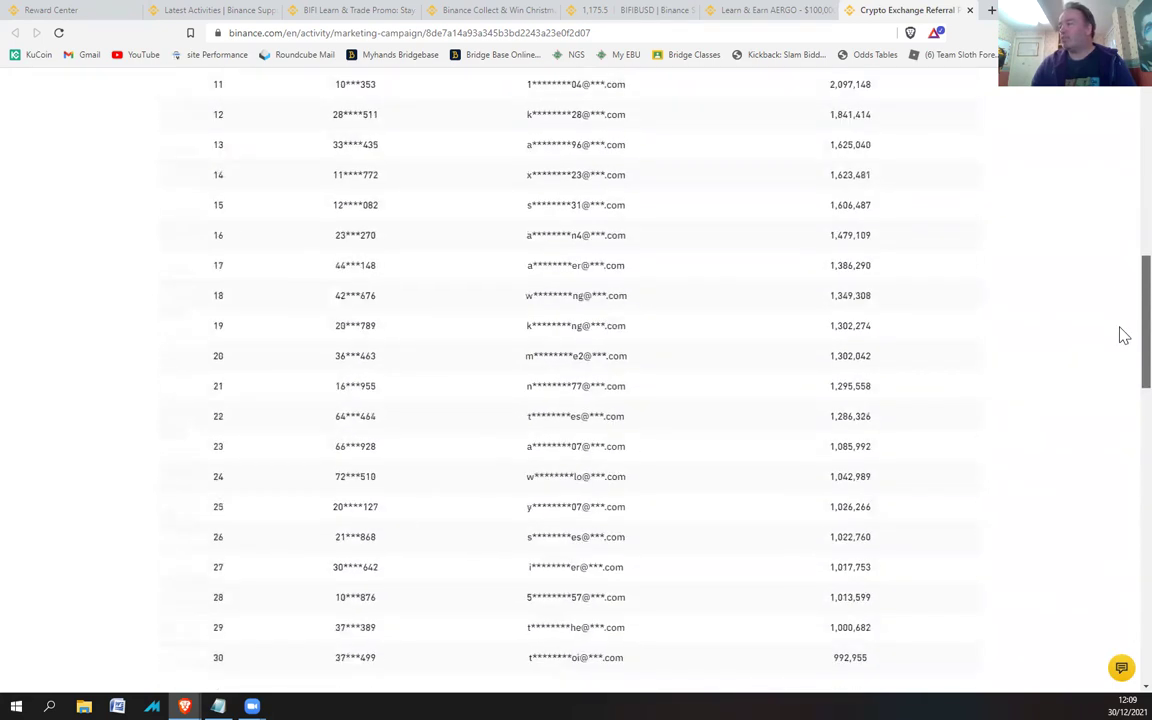
scroll(1123, 367, "down", 1)
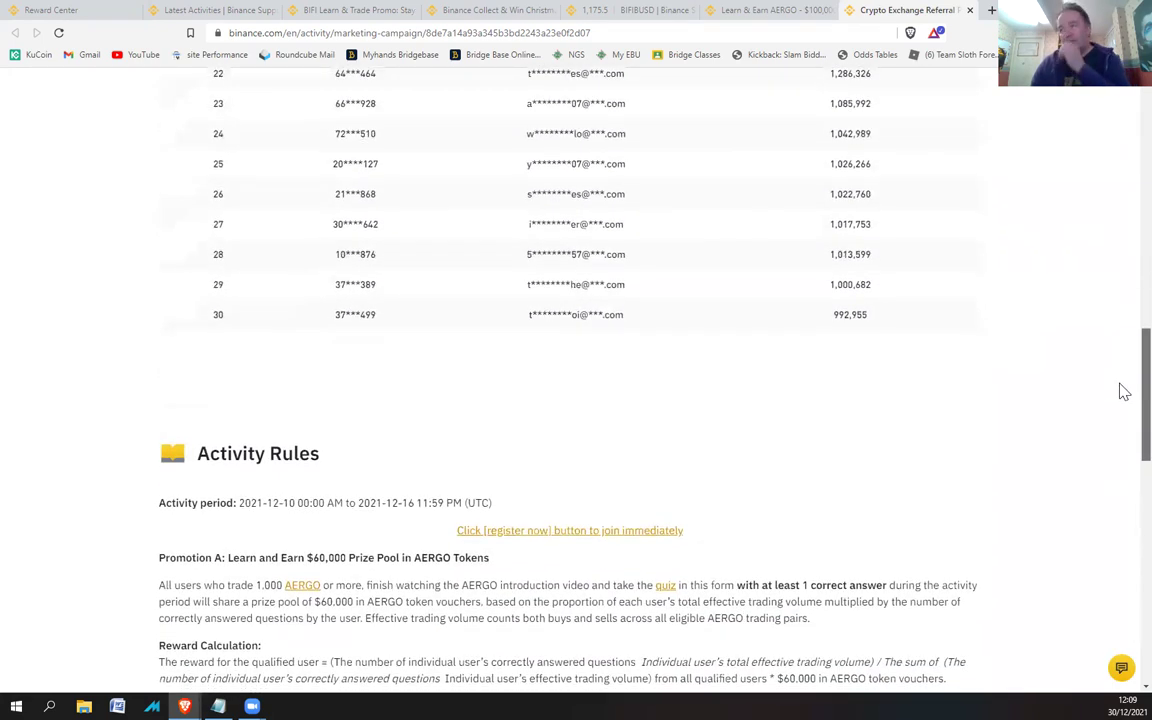
scroll(1121, 391, "up", 10)
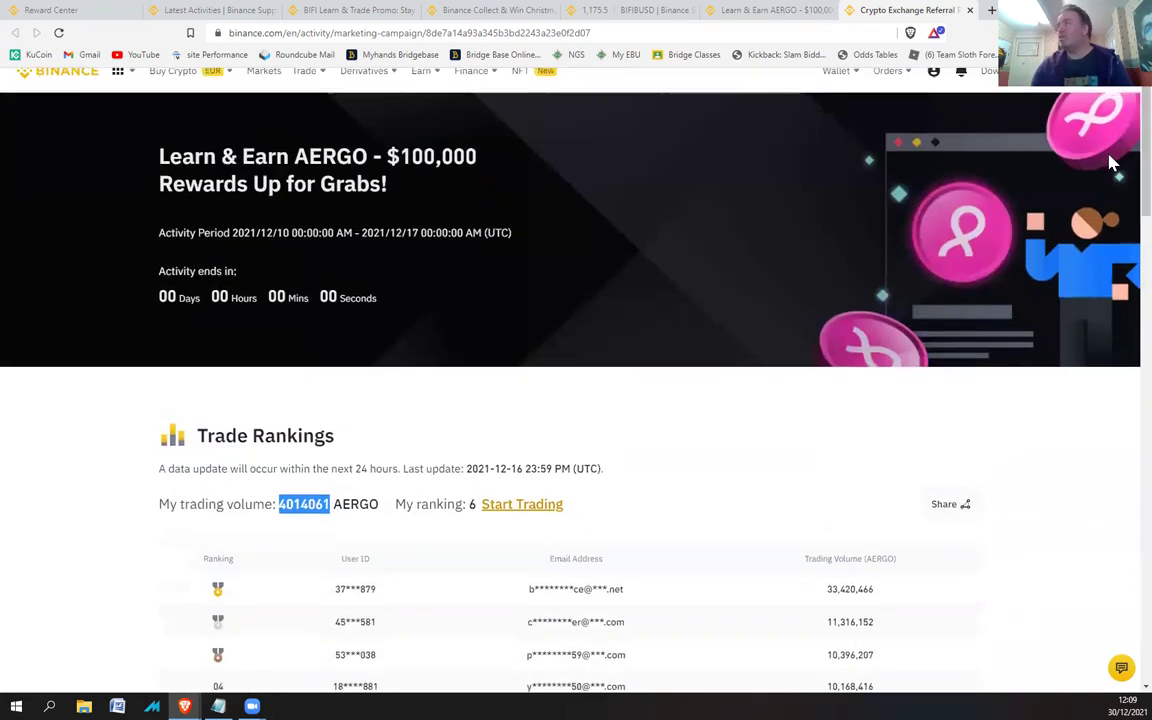
Scroll through the rankings once more, then return to the Learn & Earn AERGO announcement
left_click(730, 14)
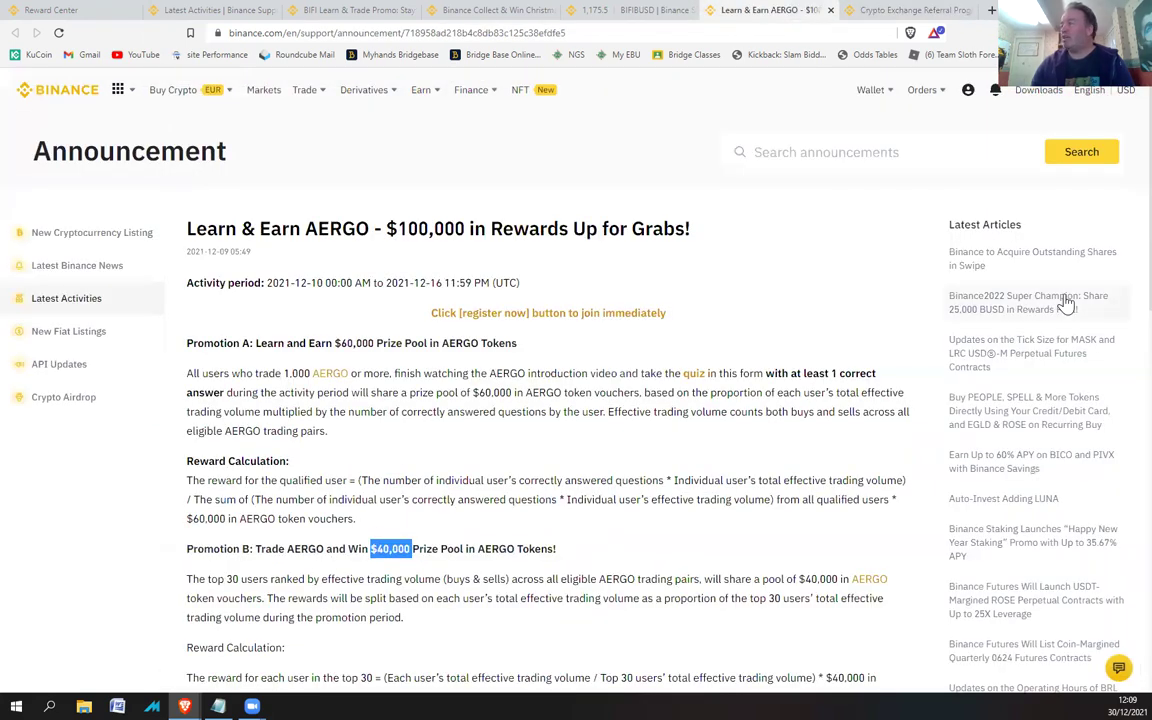
left_click(880, 10)
scroll(1121, 285, "down", 5)
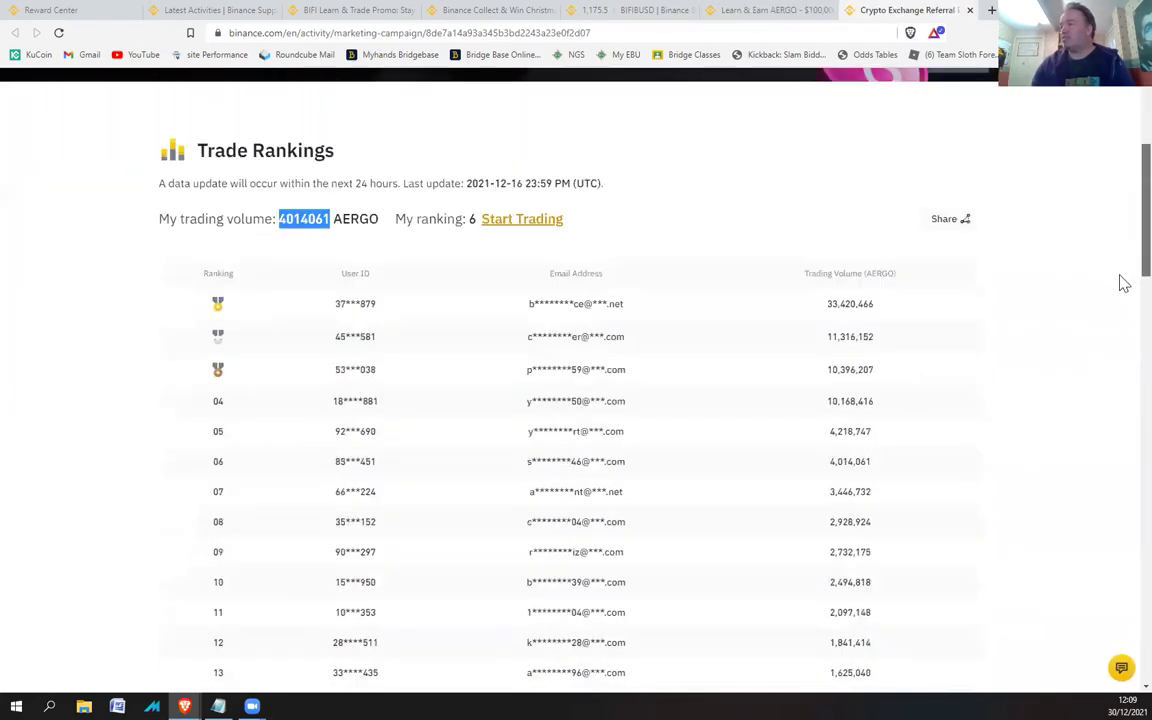
scroll(1121, 350, "down", 5)
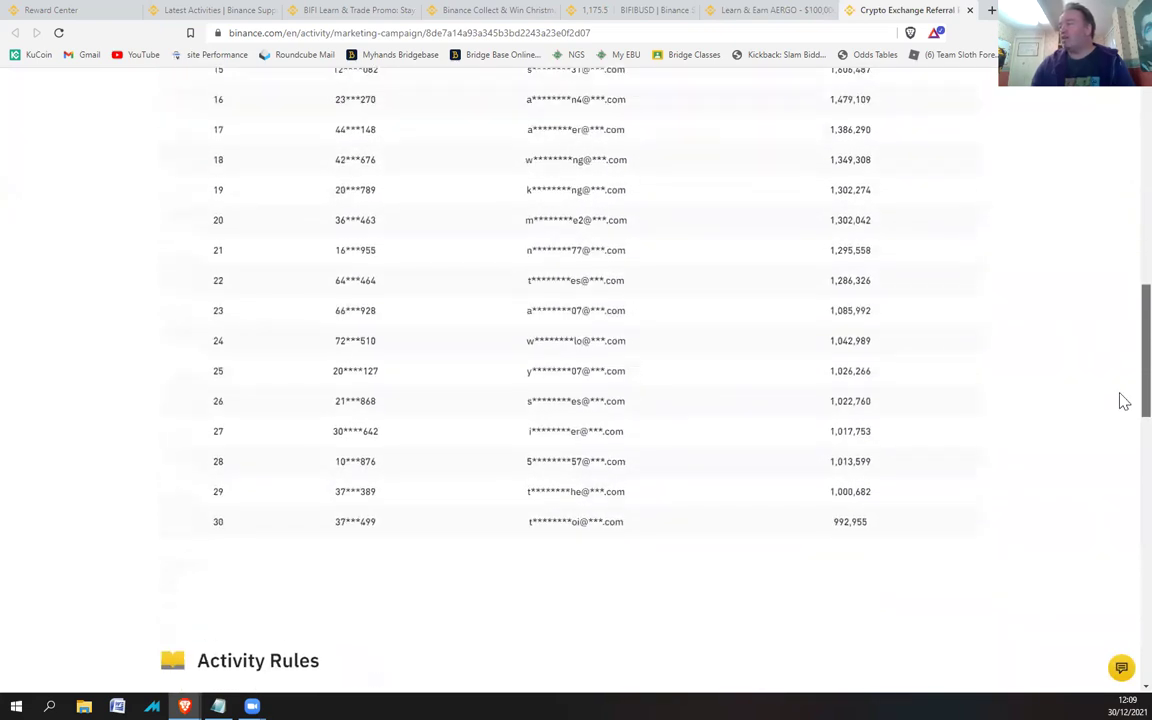
scroll(1119, 337, "up", 8)
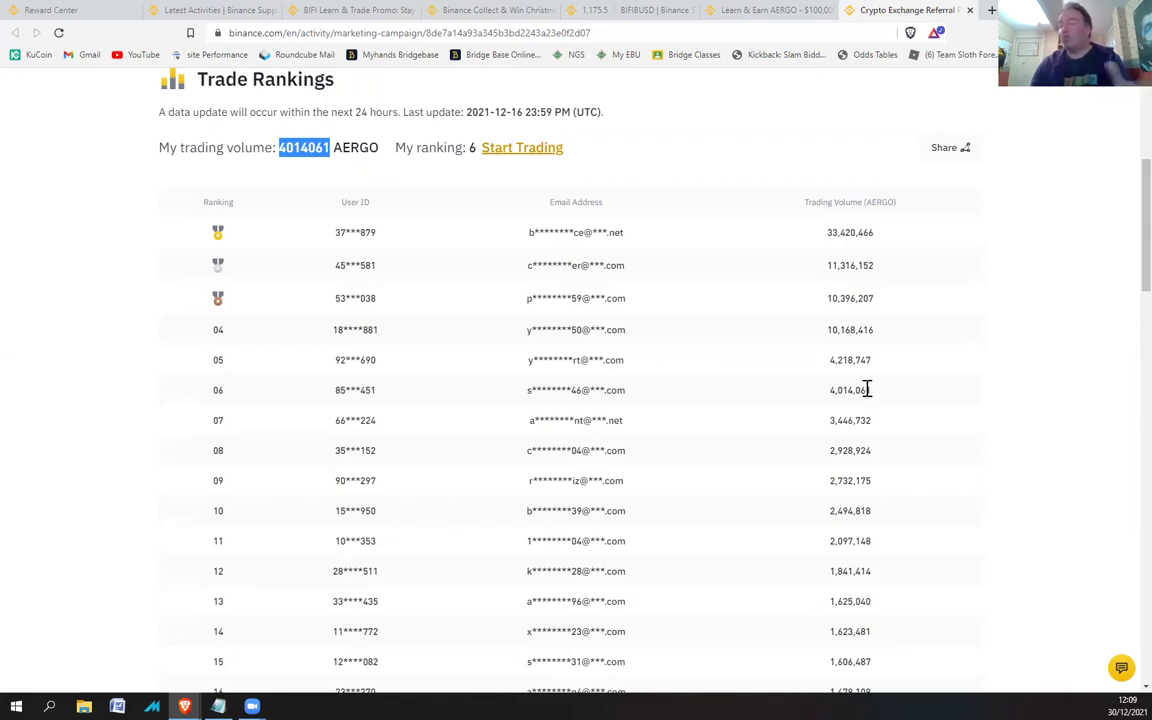
scroll(1124, 231, "up", 4)
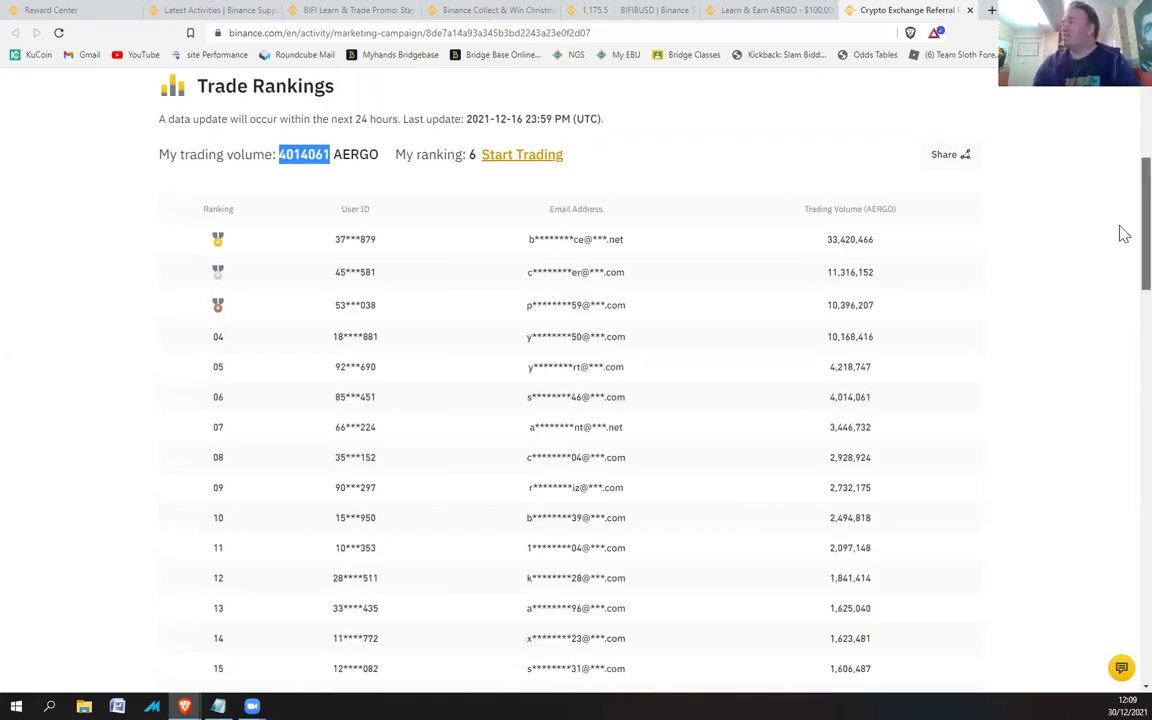
left_click(741, 13)
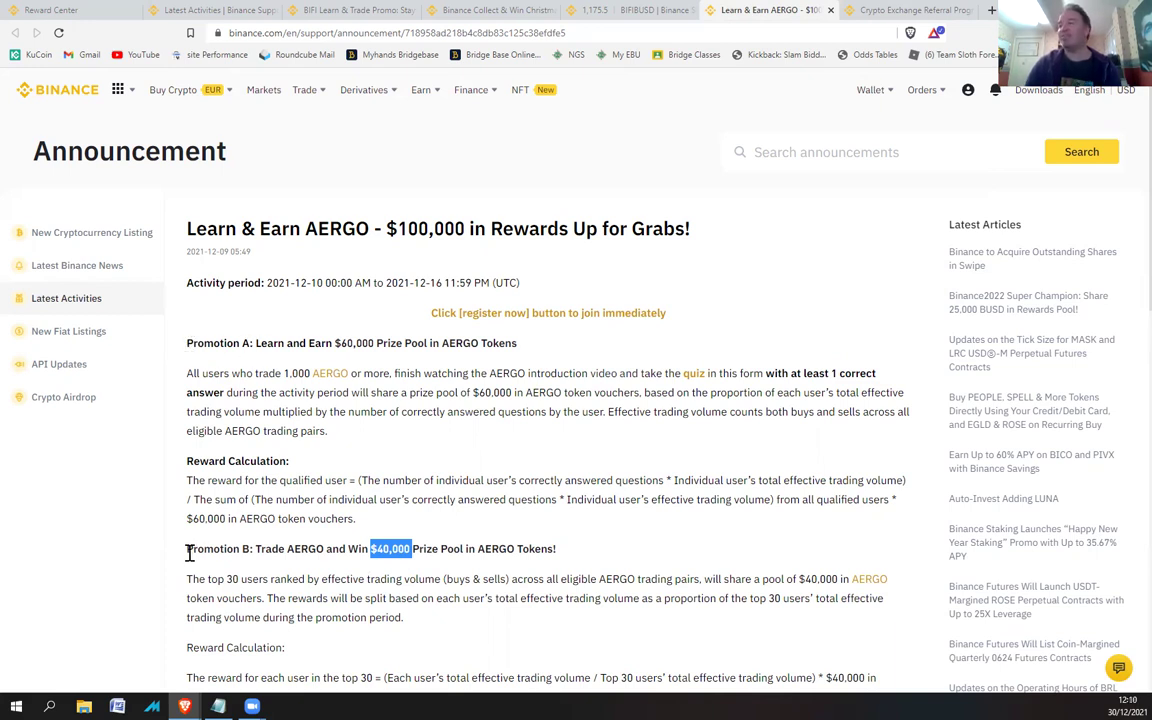
Highlight the Promotion B and Promotion A rule paragraphs, then go back to the Reward Center
left_click_drag(187, 548, 326, 647)
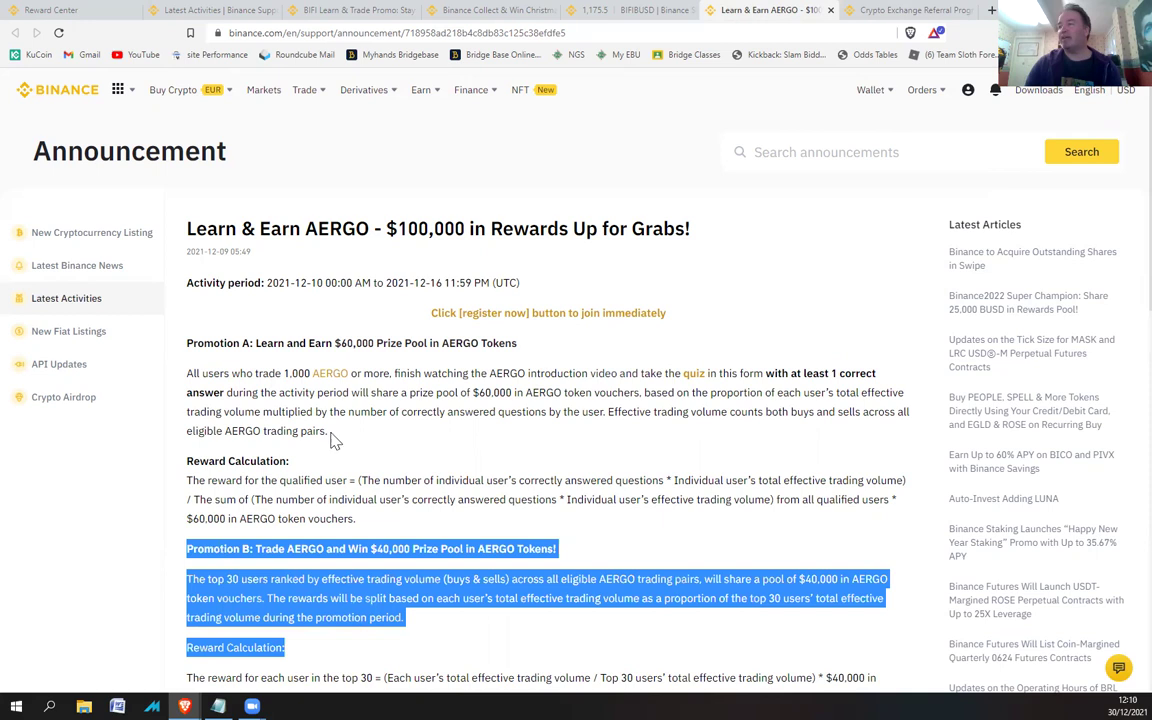
left_click_drag(329, 432, 178, 350)
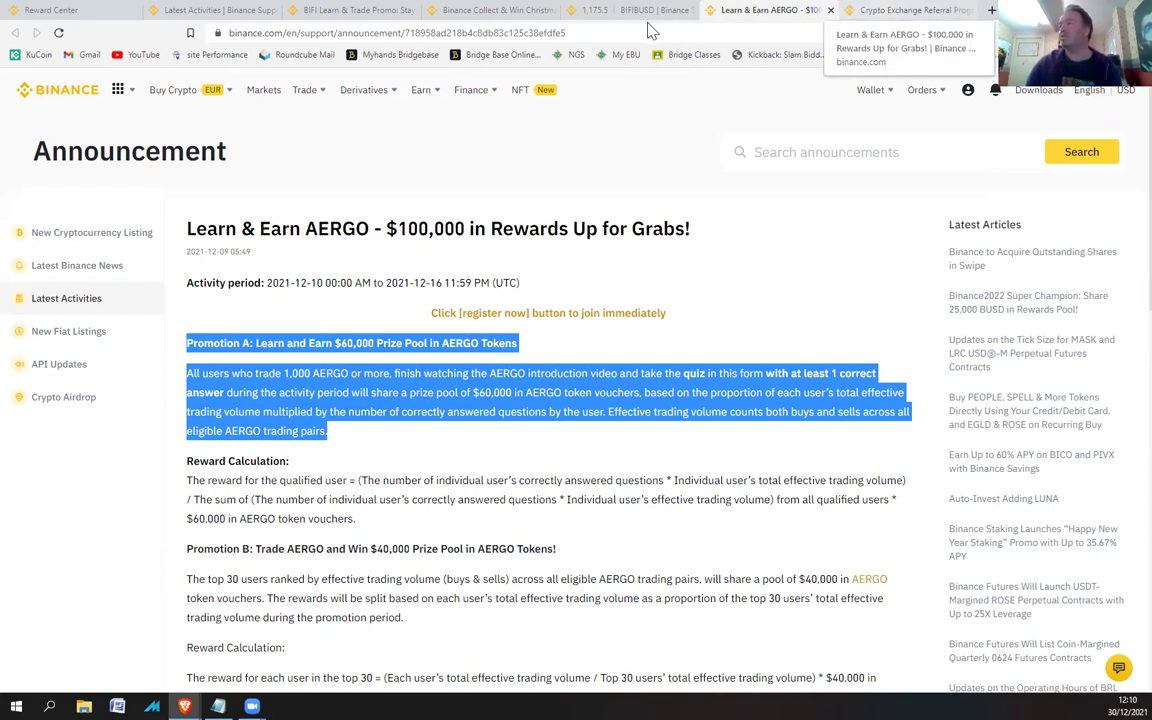
left_click(62, 12)
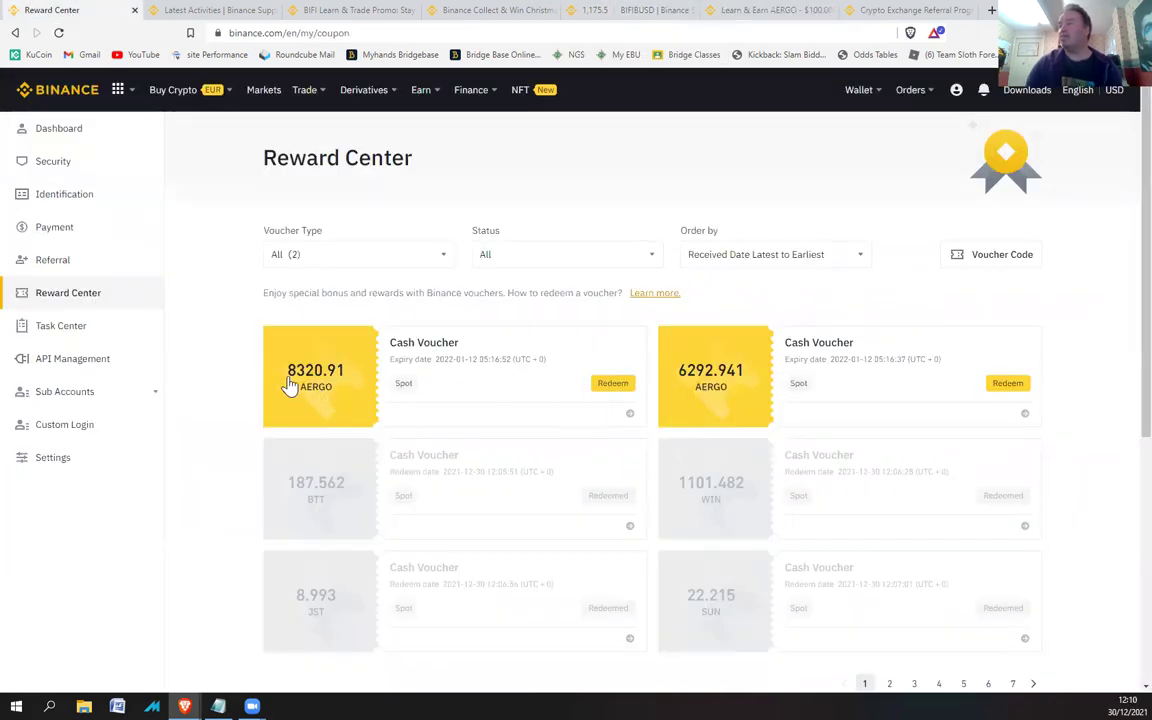
On the trading page, search 'aerg' and switch the market to the AERGO/BUSD pair
left_click(628, 10)
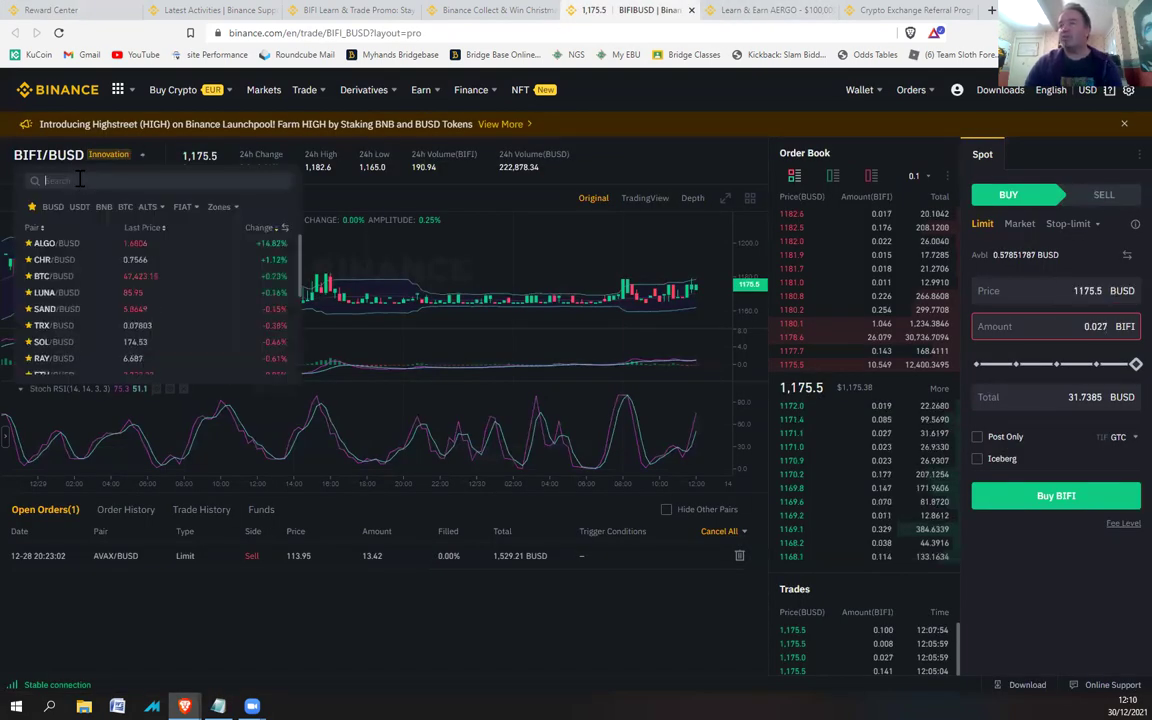
left_click(80, 179)
type("aergo")
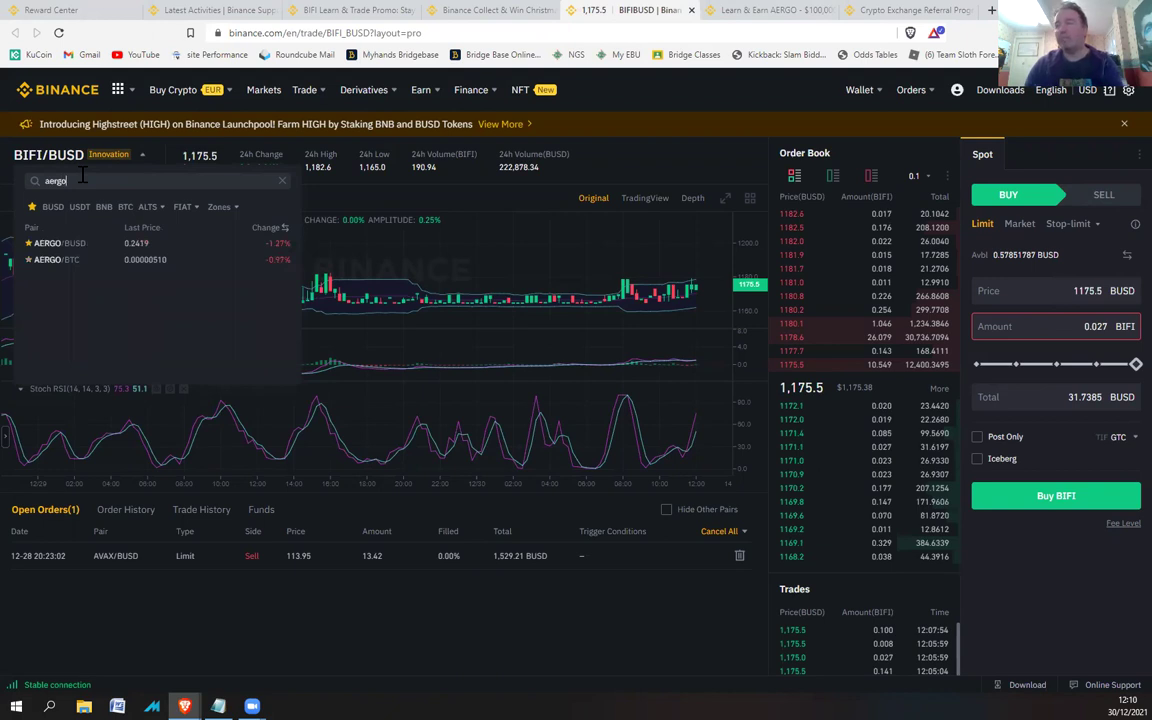
left_click(53, 246)
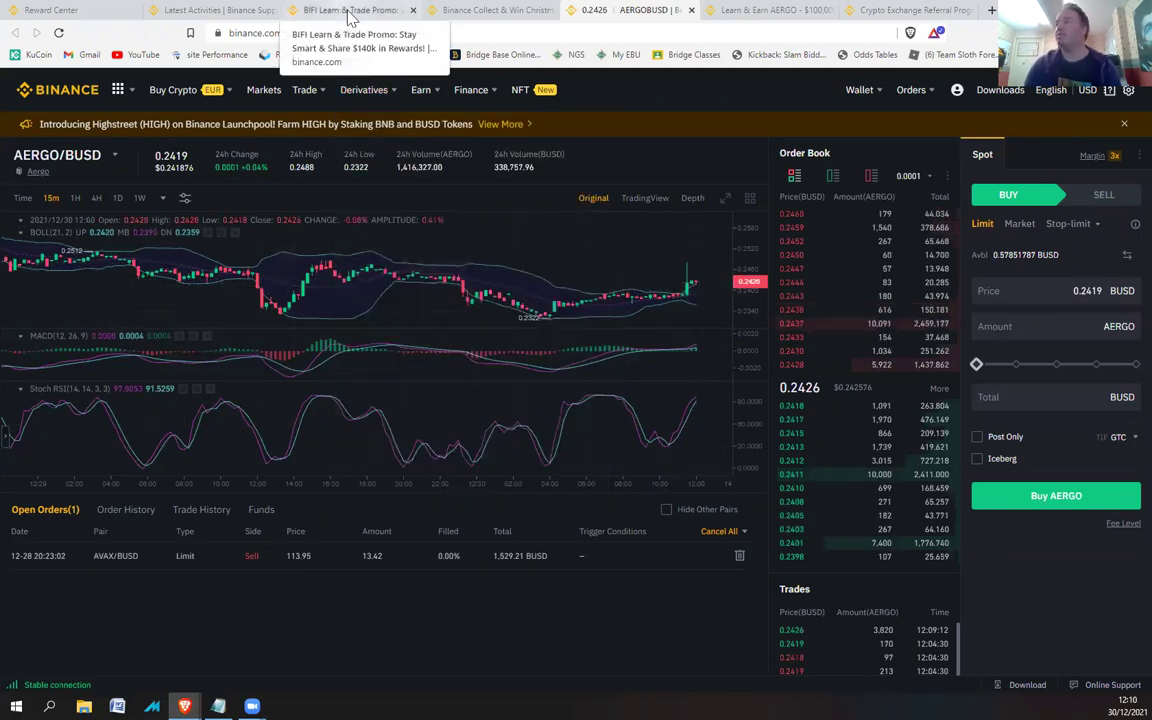
Draft a buy of 8320 AERGO at 0.2428, giving a 2020.0960 BUSD total
left_click(78, 12)
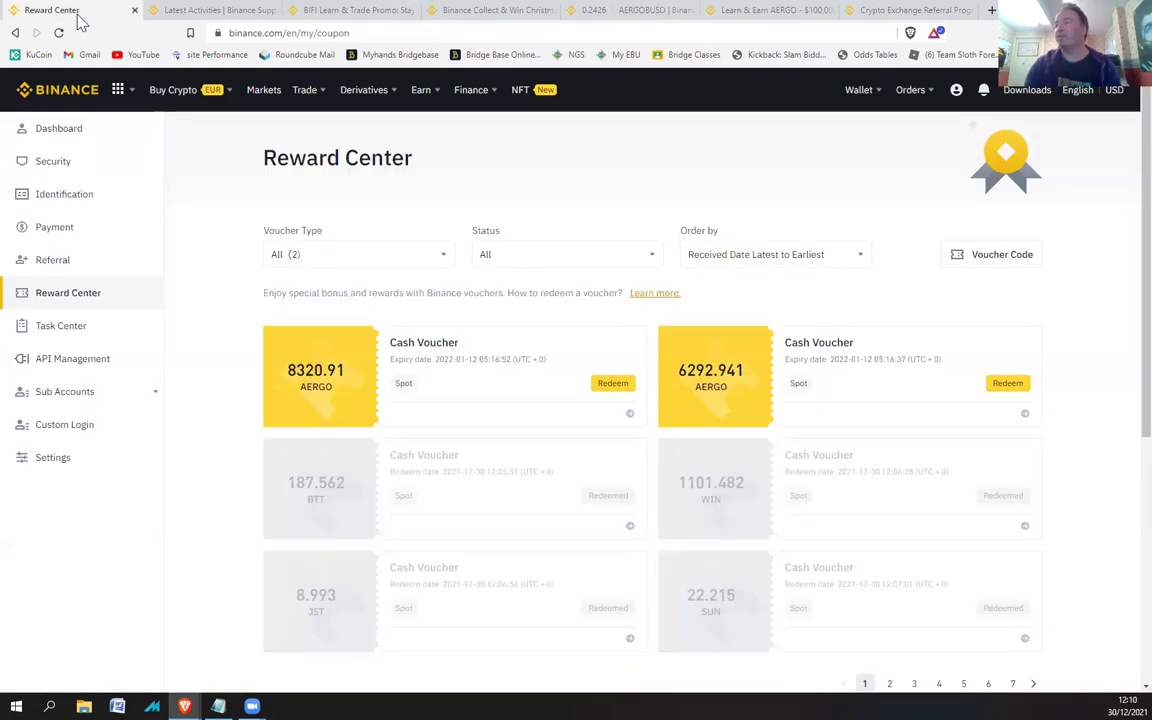
left_click(565, 15)
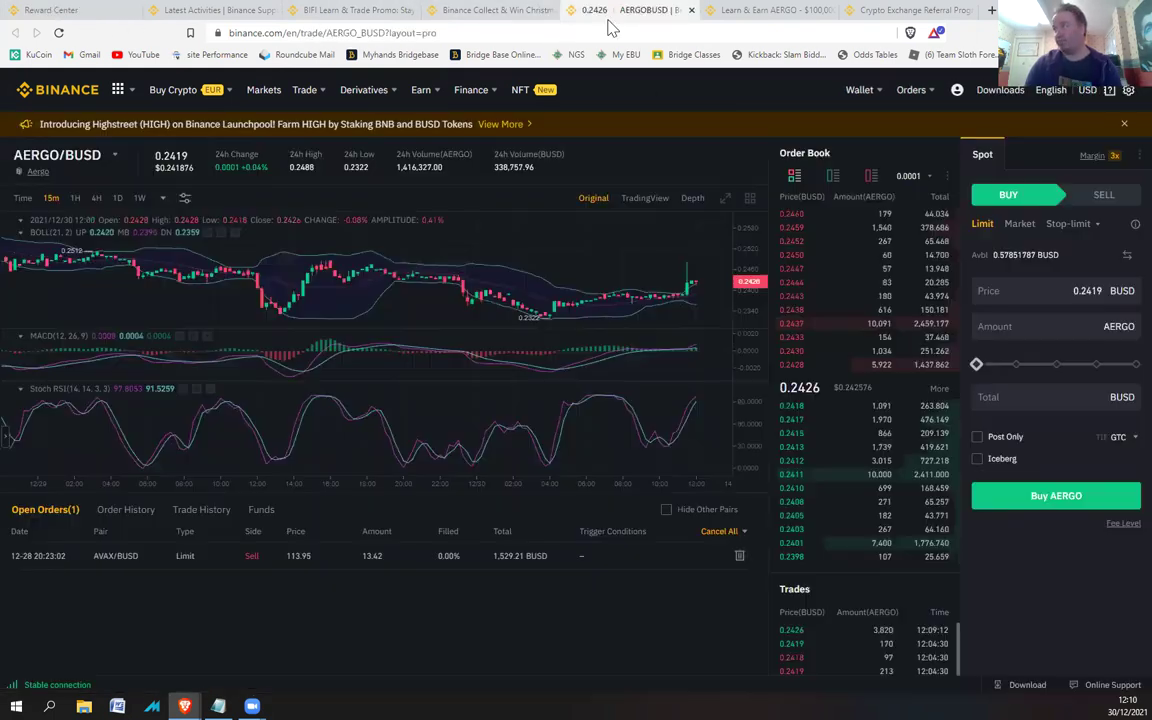
left_click(797, 366)
left_click(1118, 327)
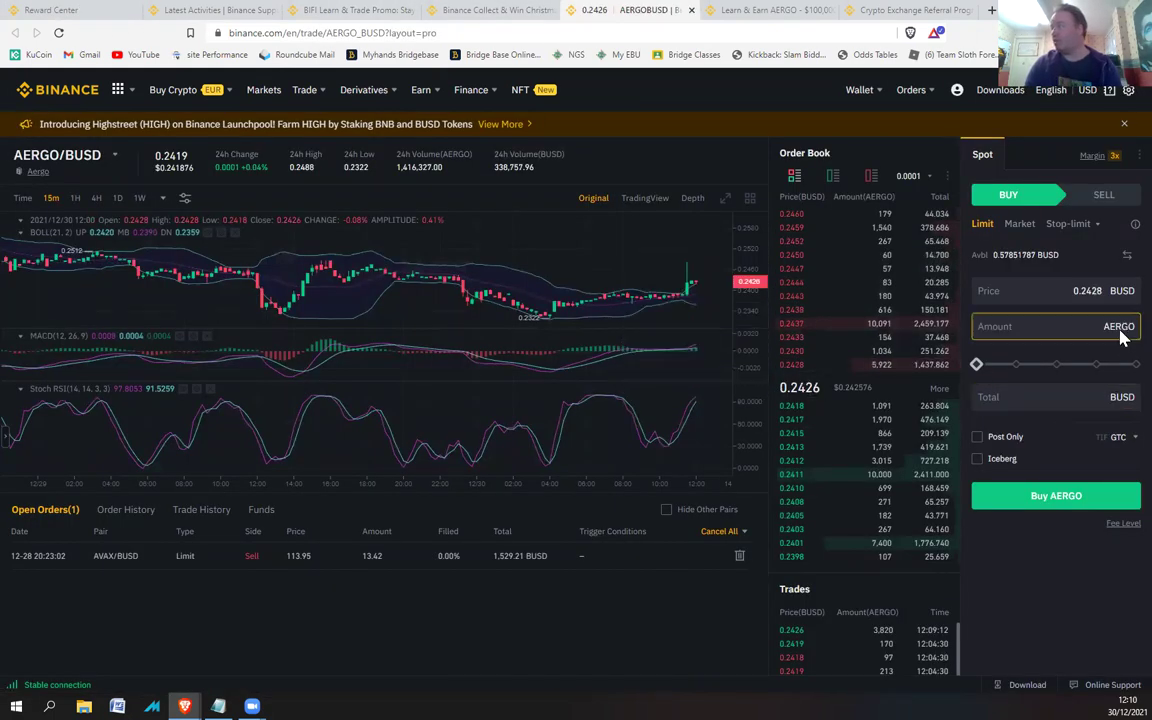
type("8")
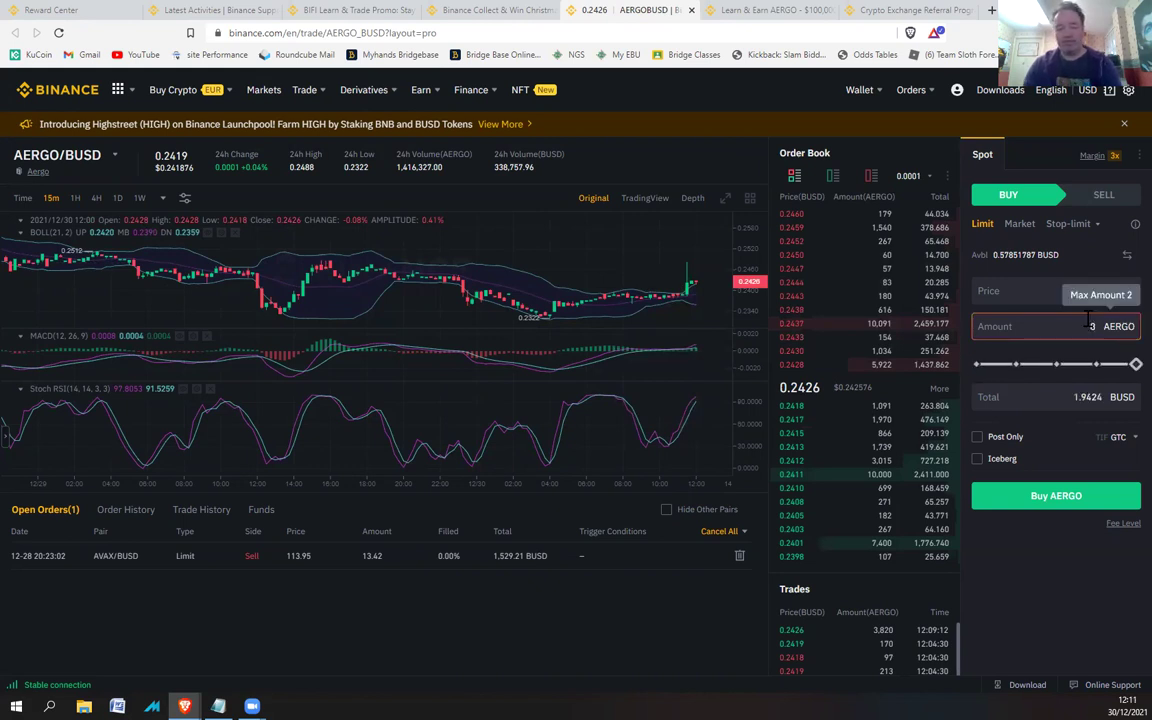
type("320")
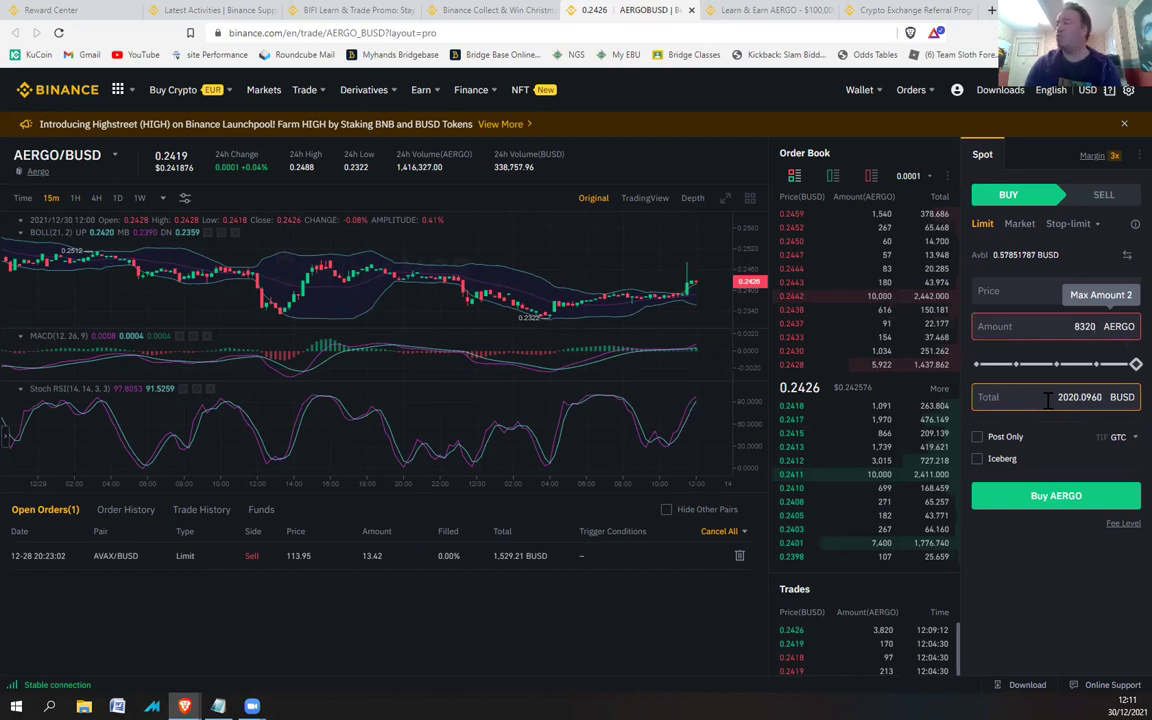
left_click_drag(1047, 400, 1103, 395)
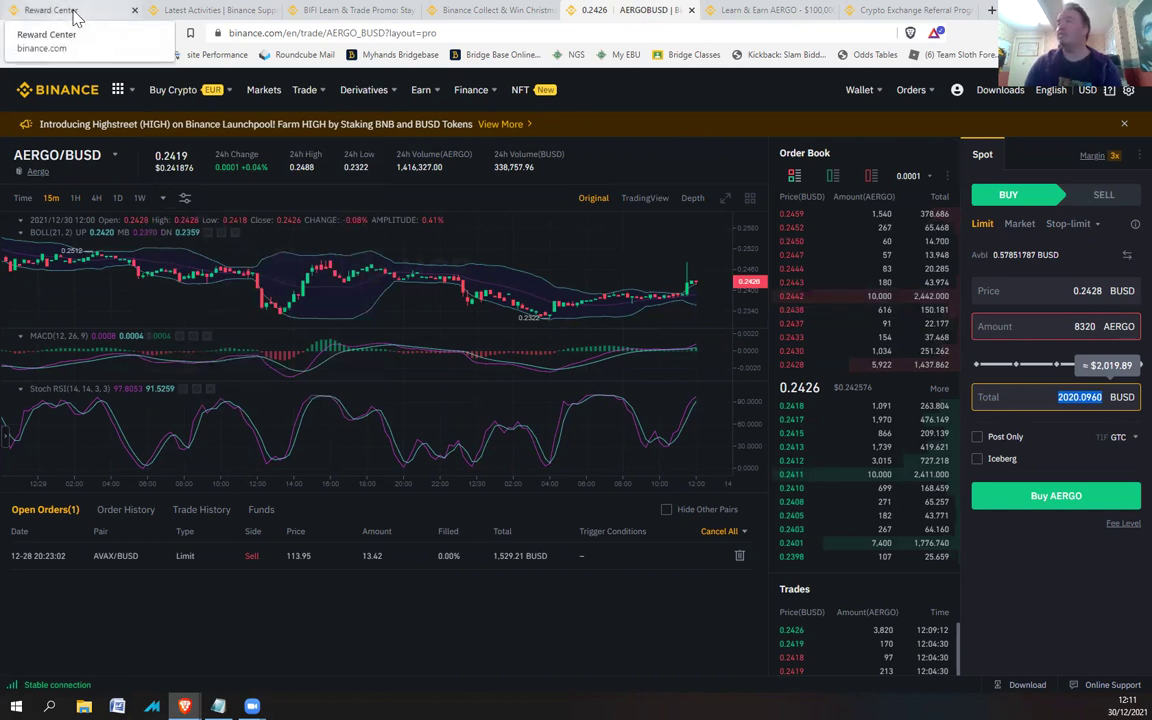
Redeem the 8320.91 AERGO cash voucher in the Reward Center and close the success message
left_click(75, 17)
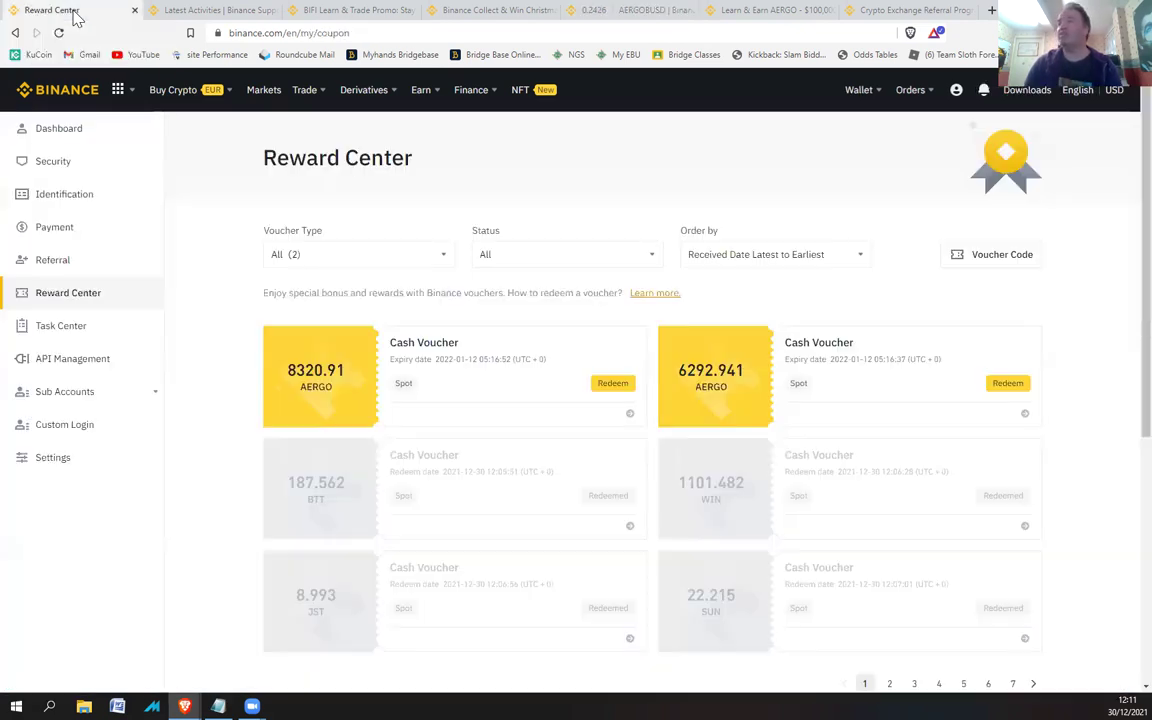
left_click(613, 384)
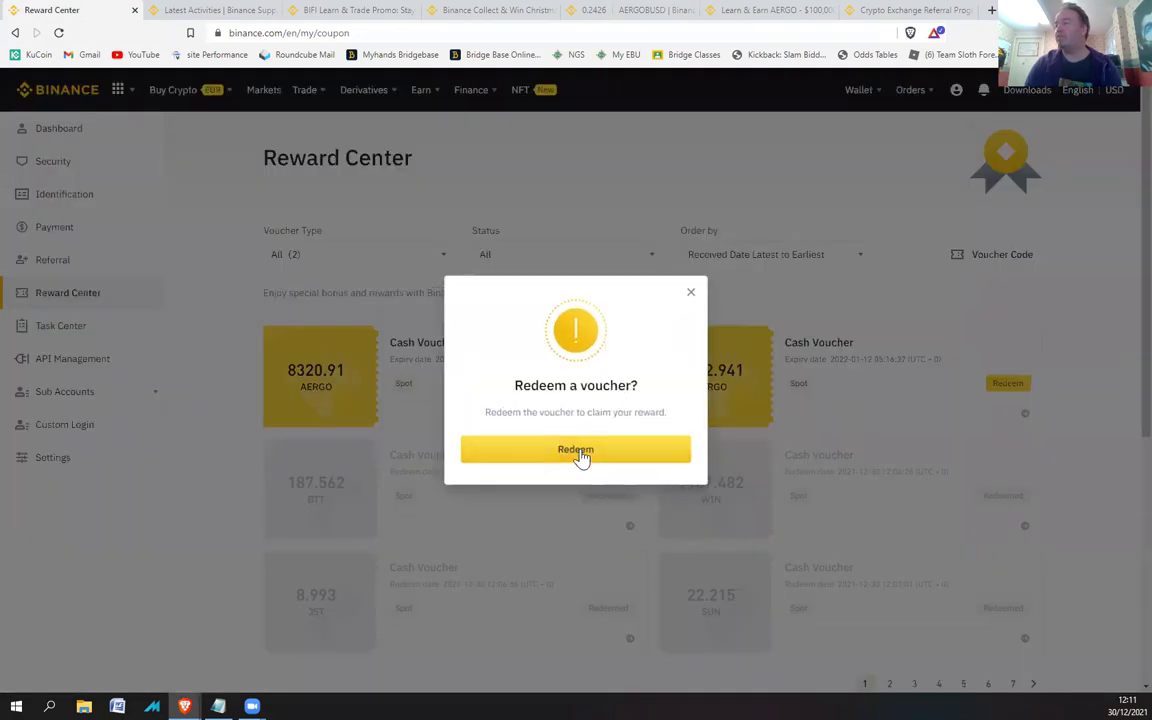
left_click(580, 452)
left_click(690, 291)
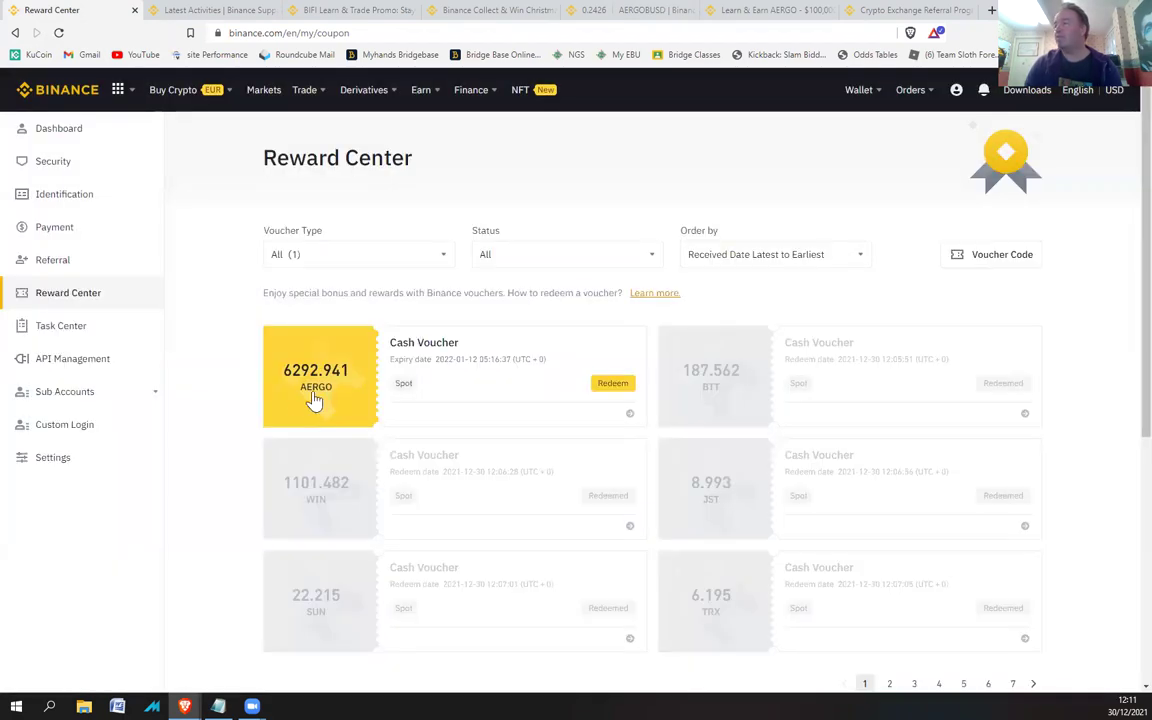
Change the AERGO/BUSD order amount from 8320 to 6292, totalling 1527.6976 BUSD
left_click(617, 18)
left_click(1071, 328)
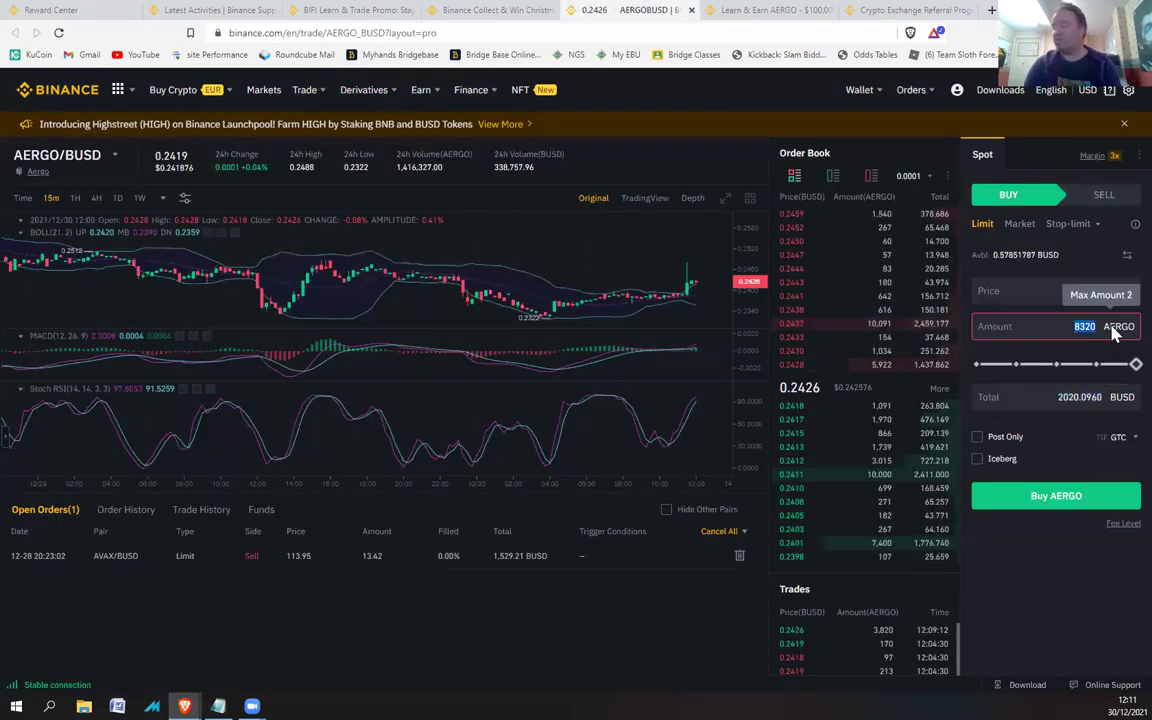
type("6")
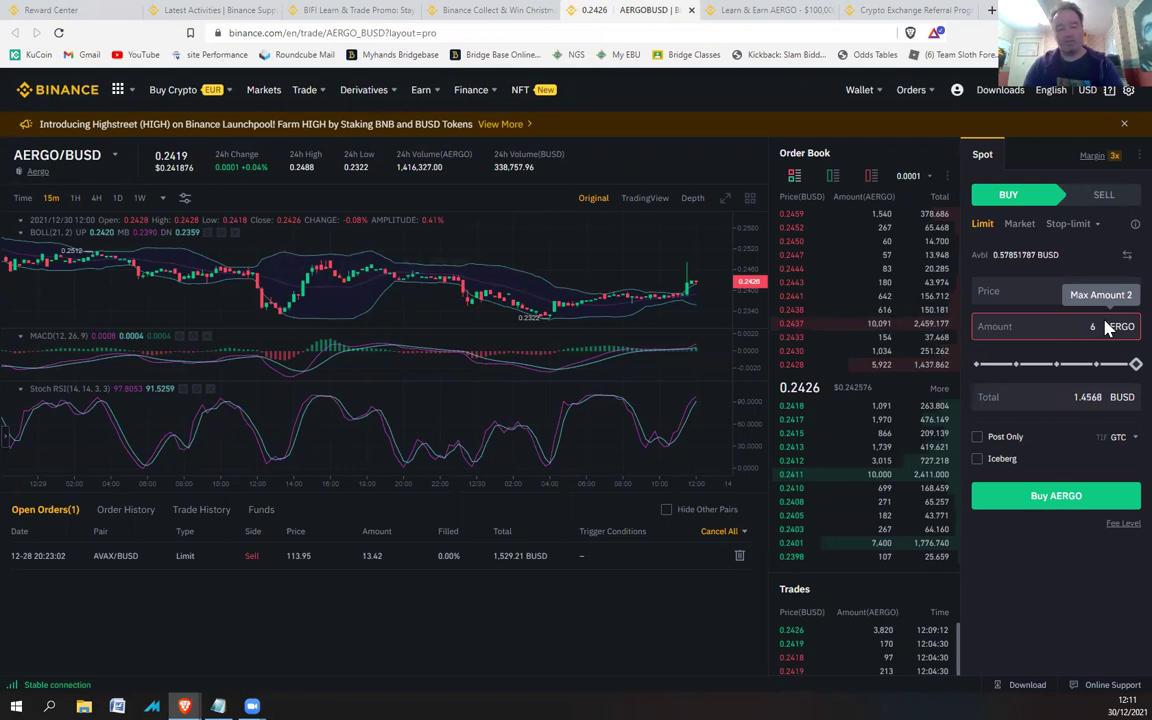
type("292")
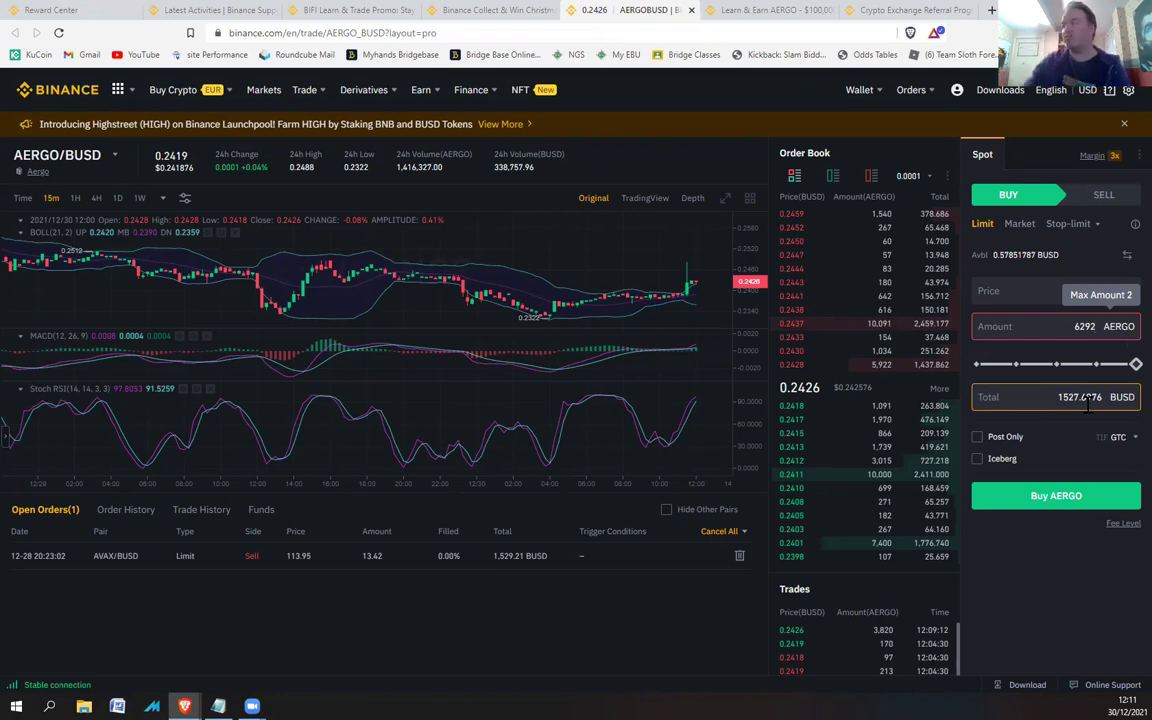
mouse_move(860, 347)
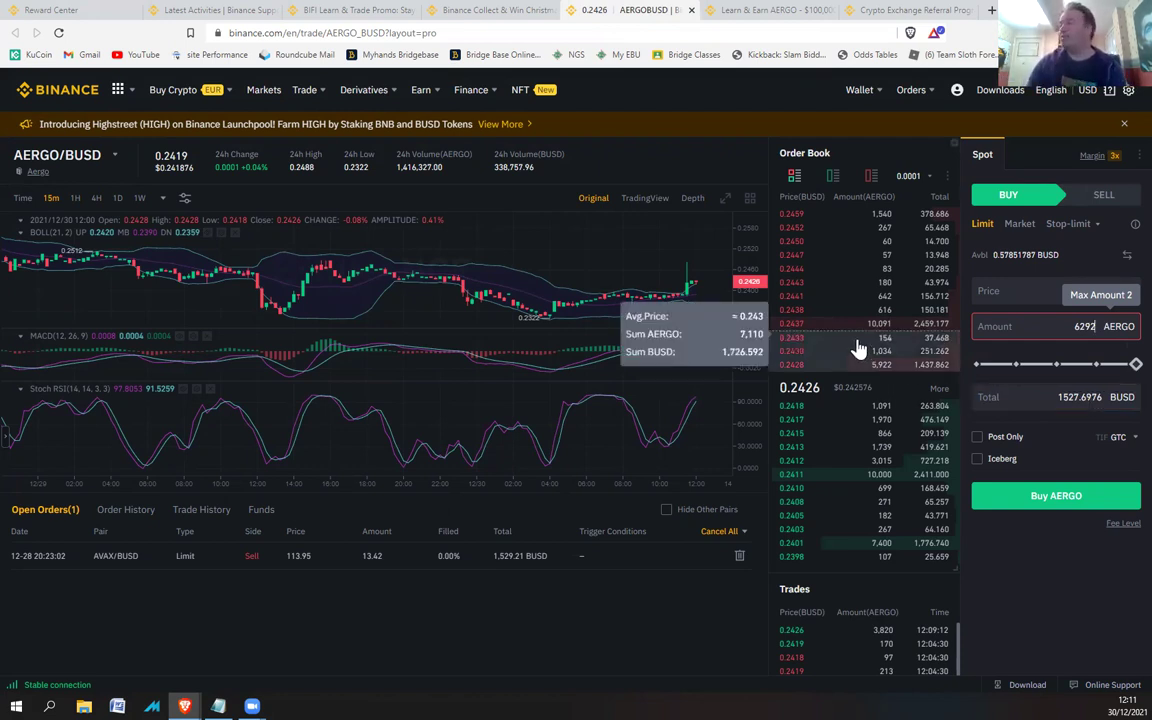
Redeem the 6292.941 AERGO cash voucher, then bring up the Latest Activities announcements
left_click(99, 14)
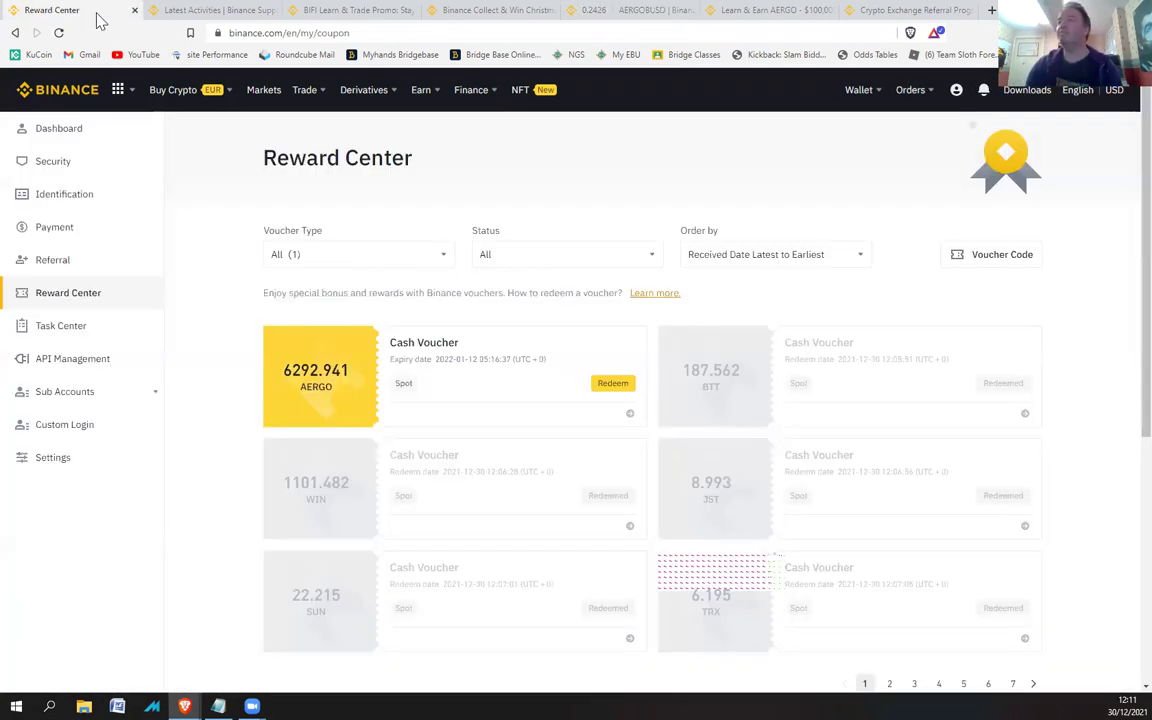
left_click(609, 384)
left_click(574, 450)
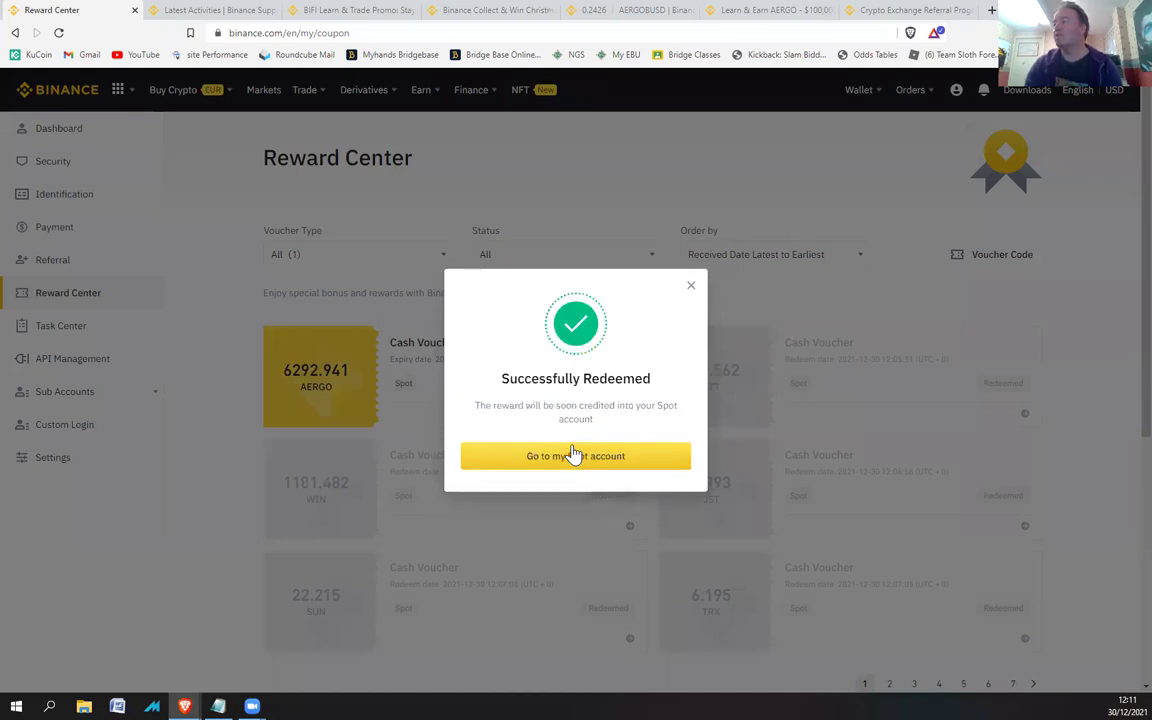
left_click(690, 290)
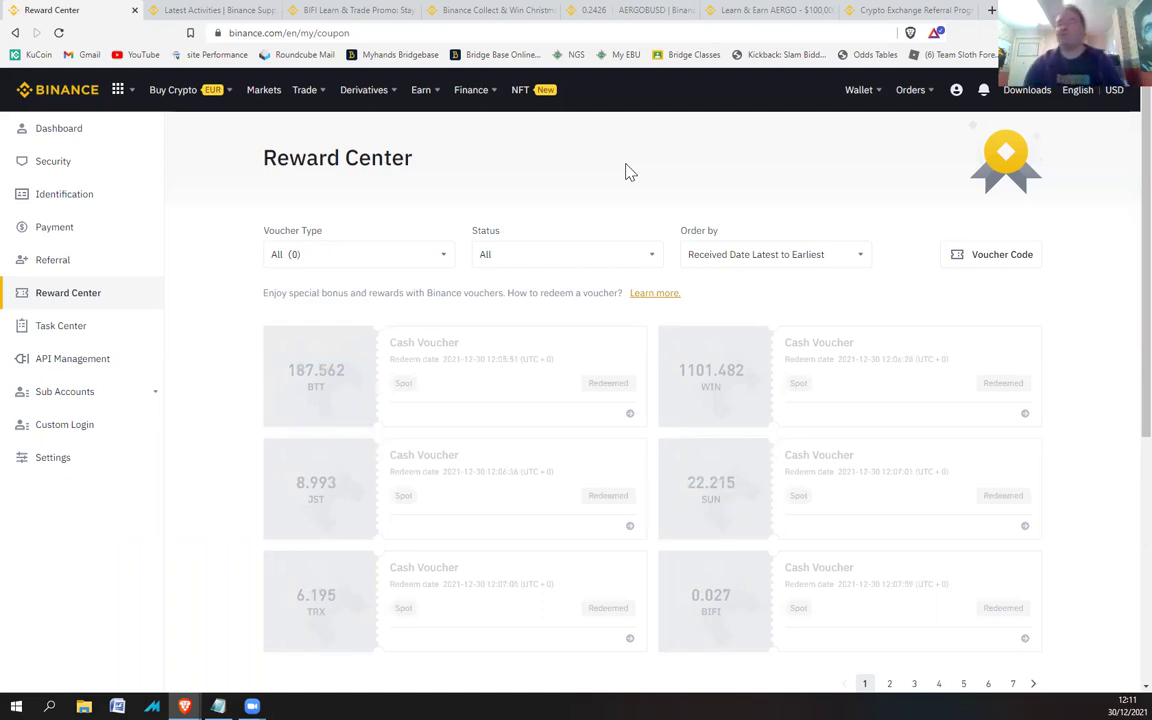
left_click(209, 12)
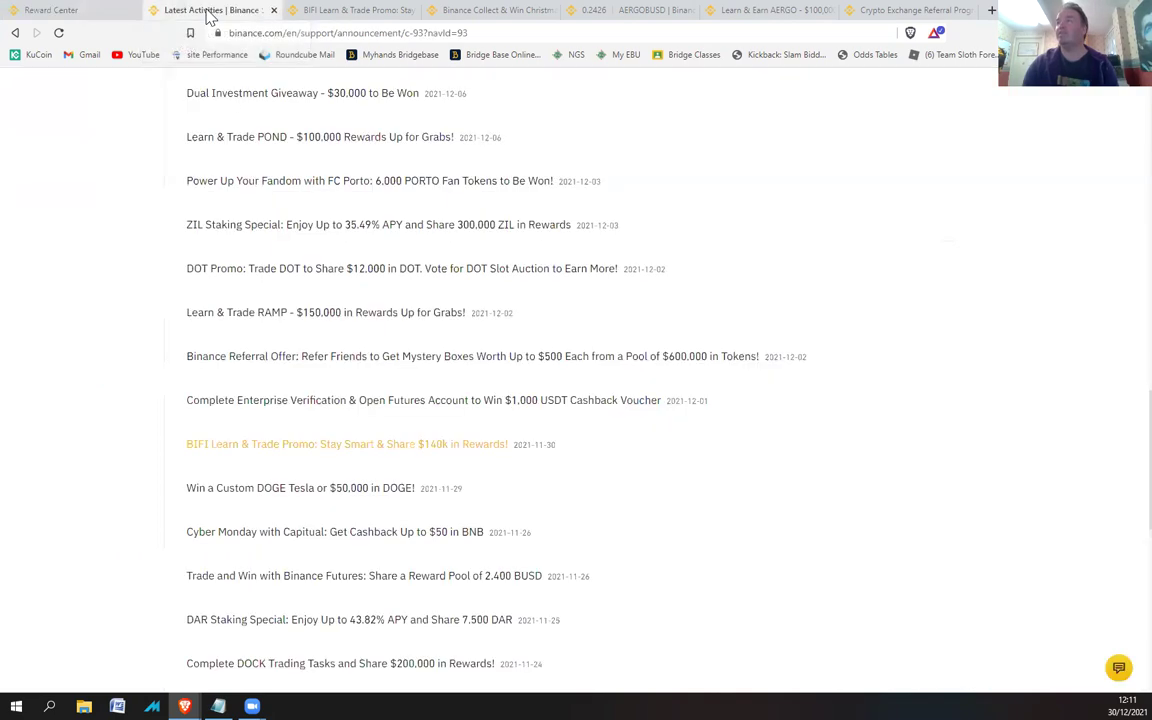
Go back to the Reward Center, briefly checking the AERGO/BUSD trading page on the way
left_click(80, 18)
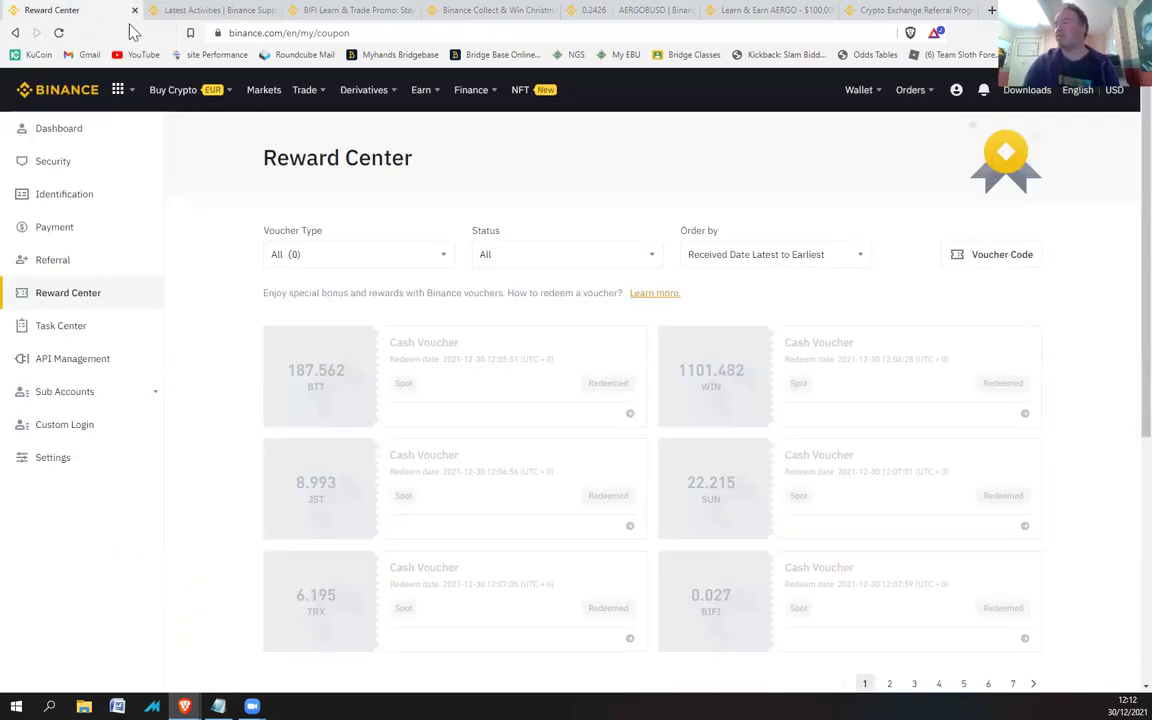
left_click(627, 15)
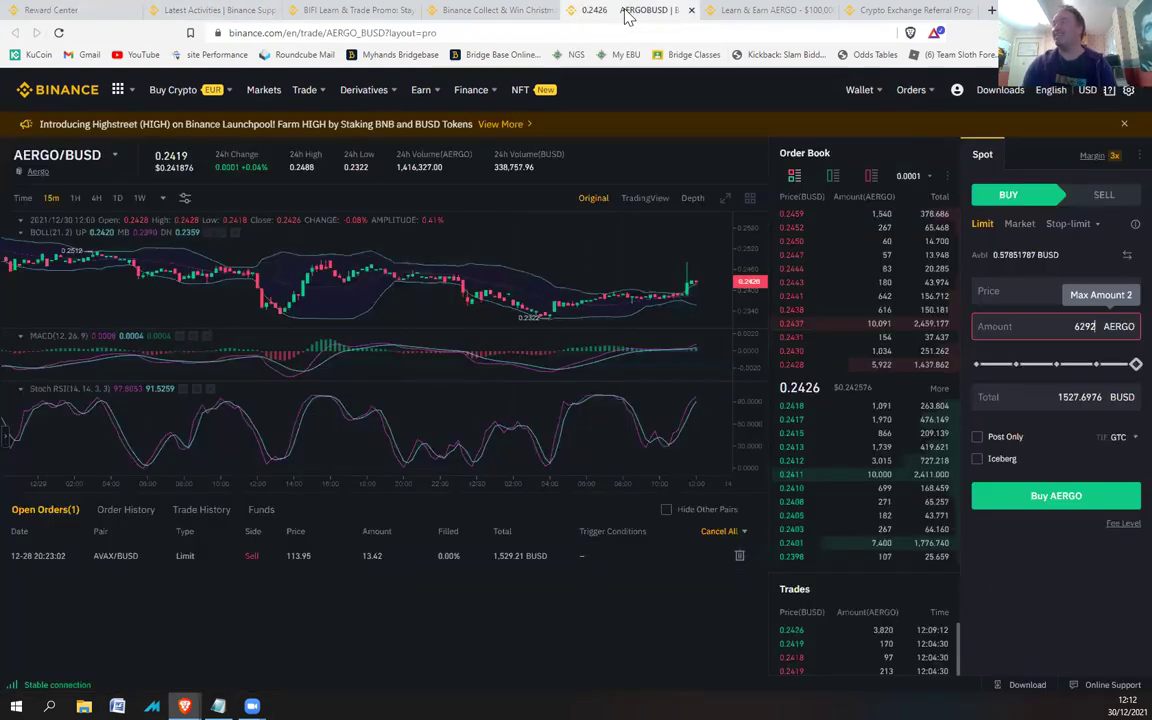
left_click(55, 10)
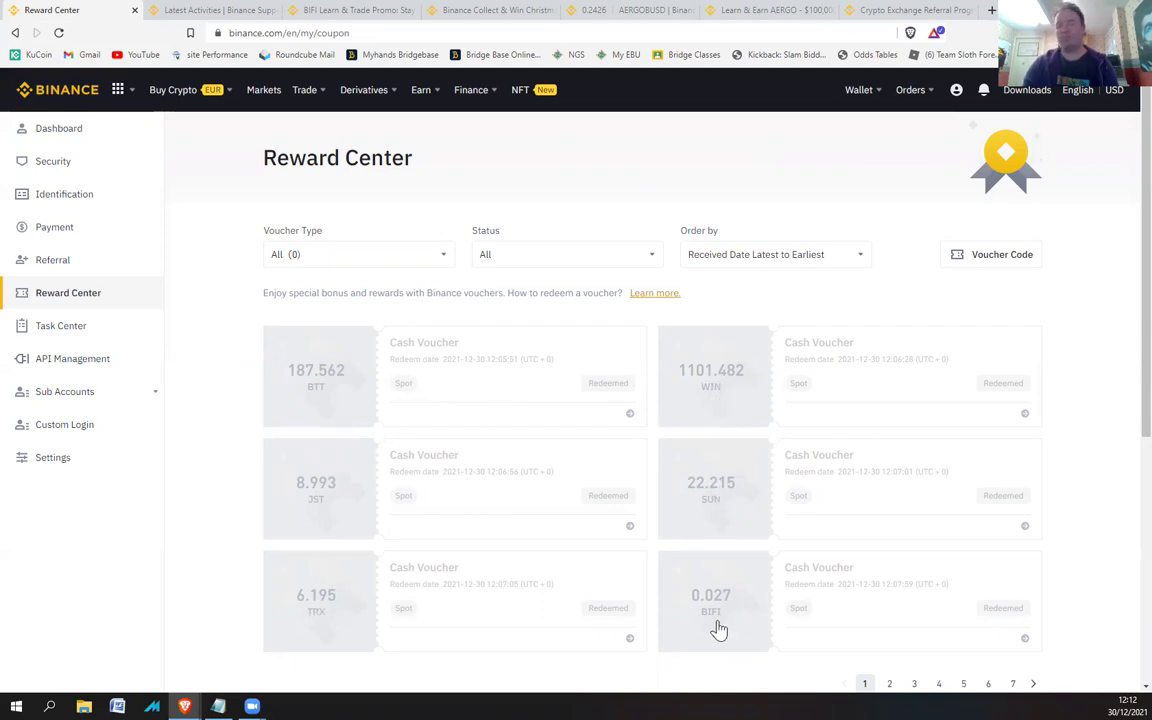
Show voucher page 2, where the AERGO, POND, RAMP and SAND vouchers appear redeemed
scroll(1120, 300, "down", 2)
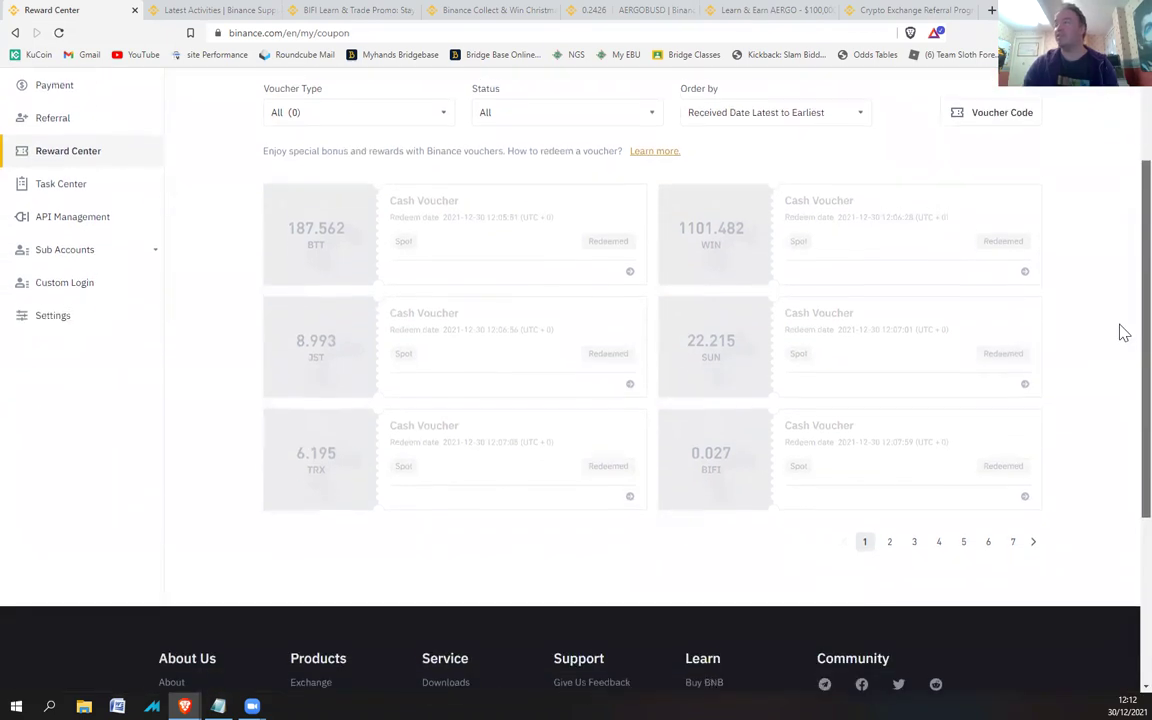
left_click(889, 536)
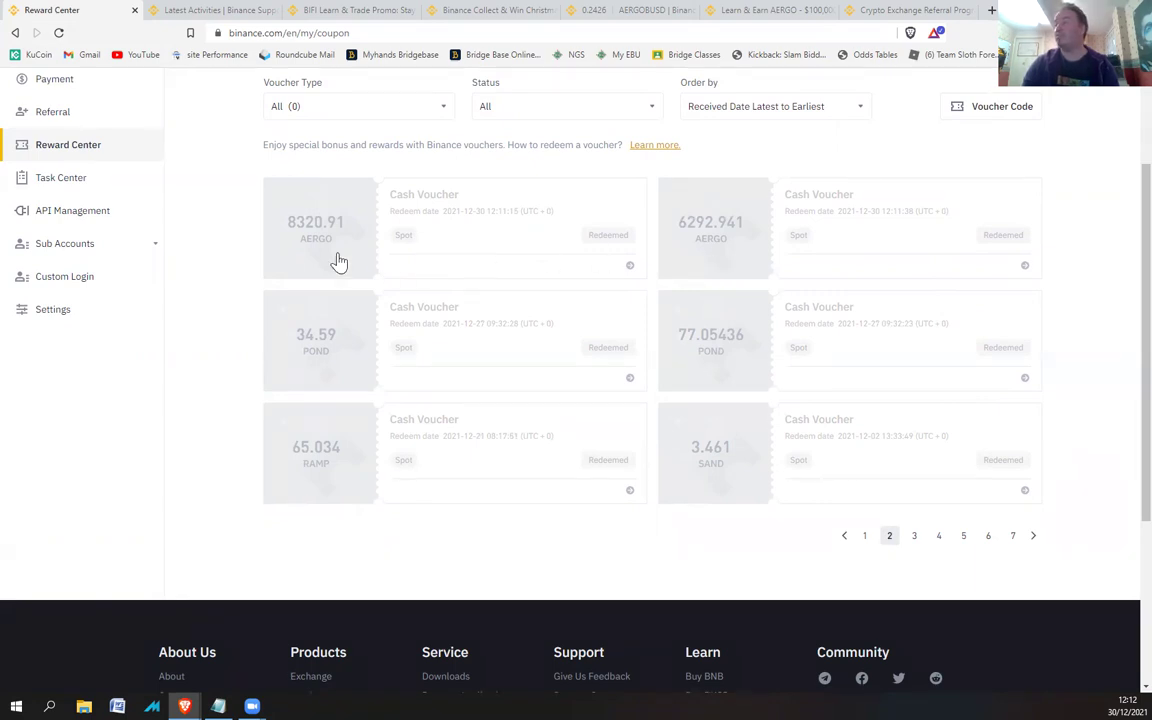
scroll(1123, 270, "up", 3)
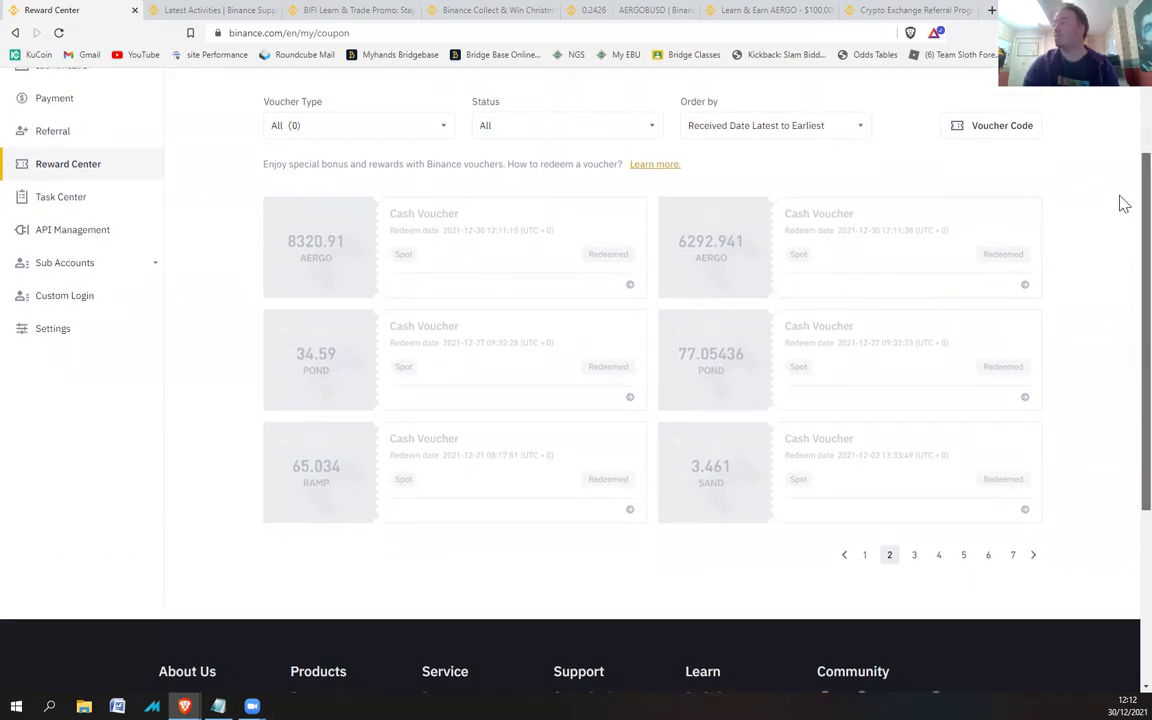